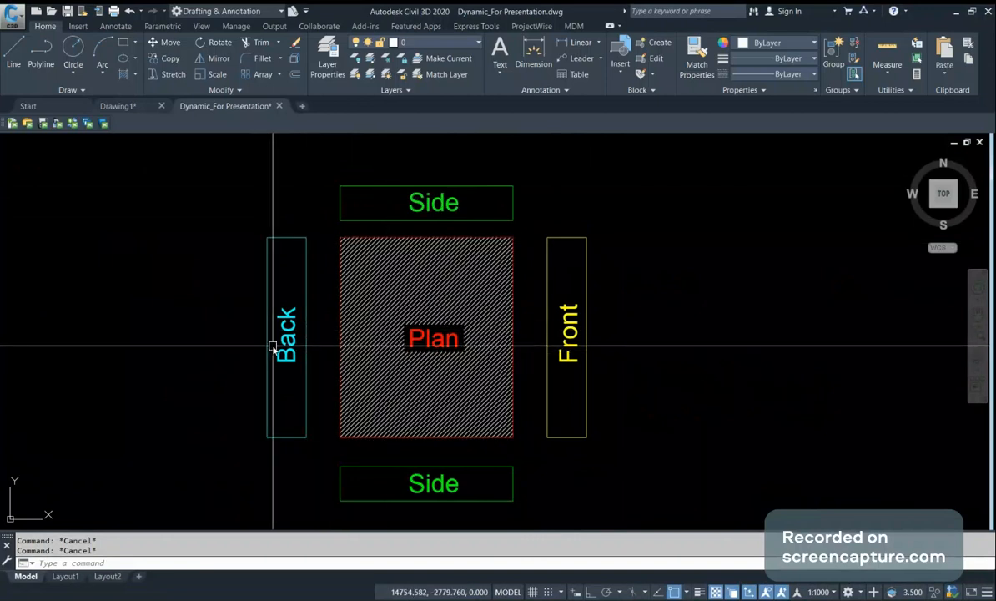
# - Start a block definition named "Plan with Elevation" with the block unit set to Millimeters
pyautogui.write('b')
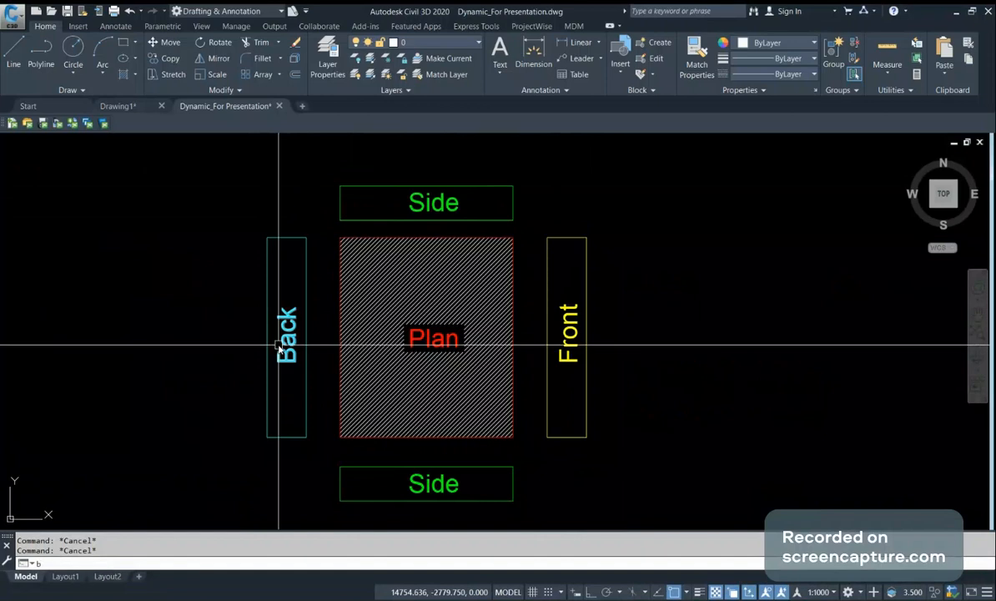
pyautogui.write('lock')
pyautogui.press('Return')
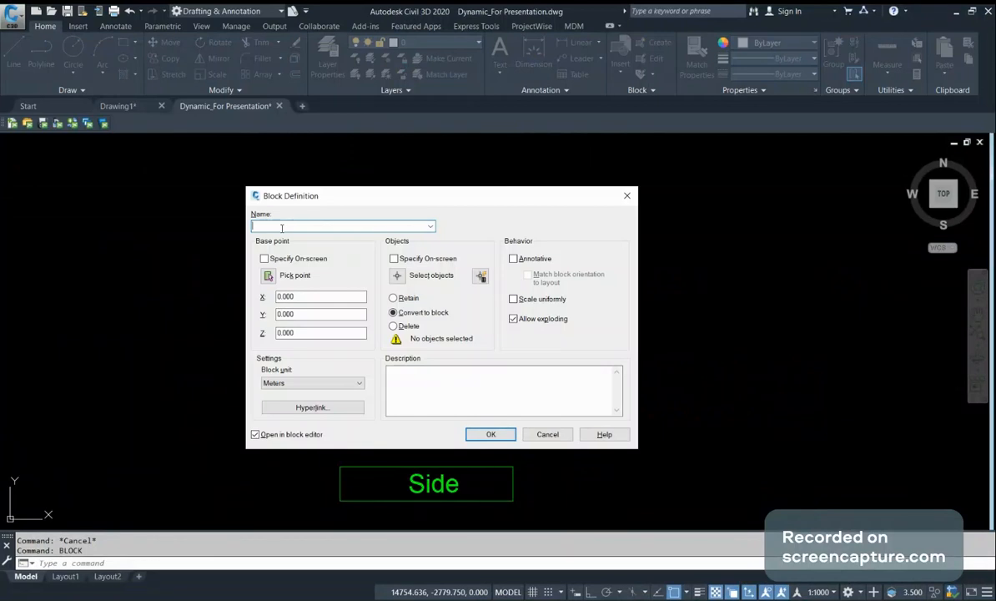
pyautogui.write('Plan with Elevation')
pyautogui.click(307, 384)
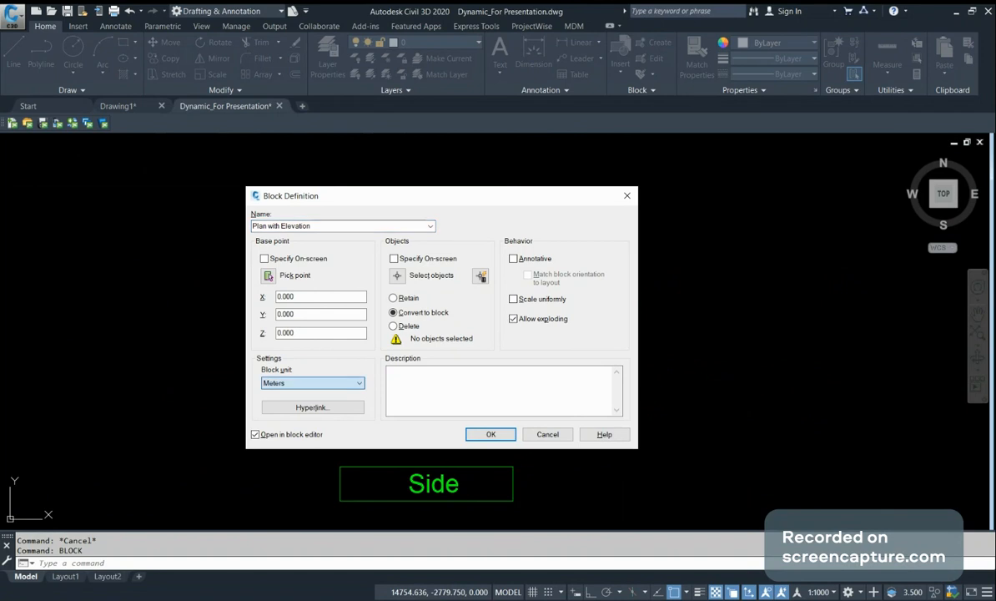
pyautogui.click(341, 423)
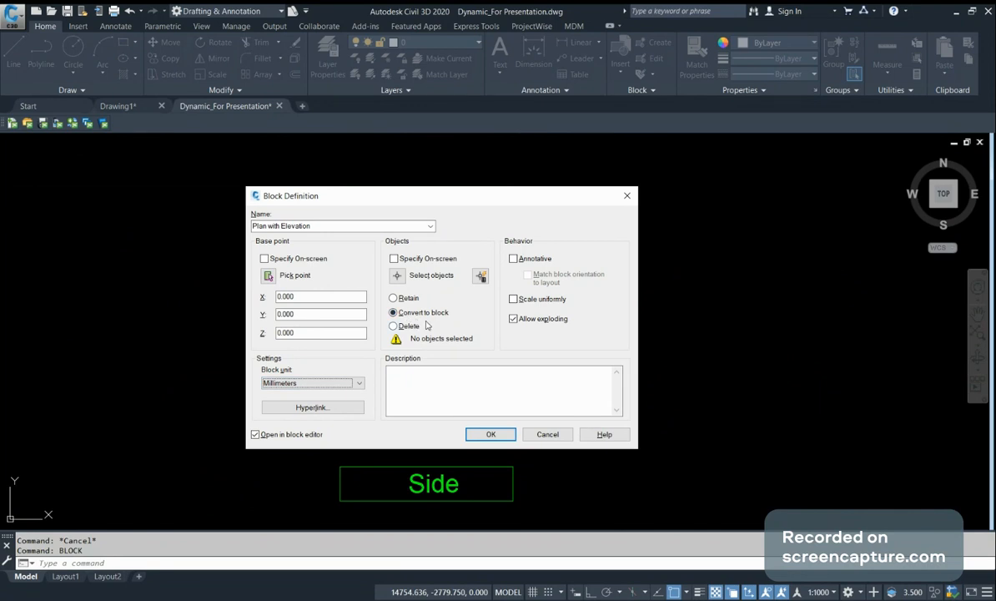
# - Select the plan and all surrounding elevation rectangles with their labels as block objects, and create the block with it opening in the block editor
pyautogui.click(398, 276)
pyautogui.click(336, 263)
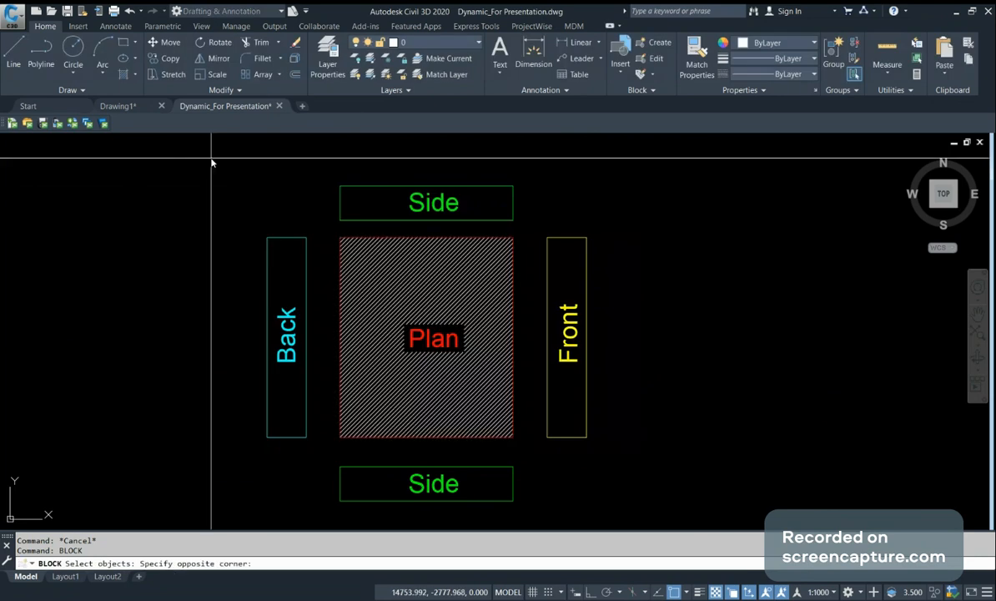
pyautogui.click(648, 515)
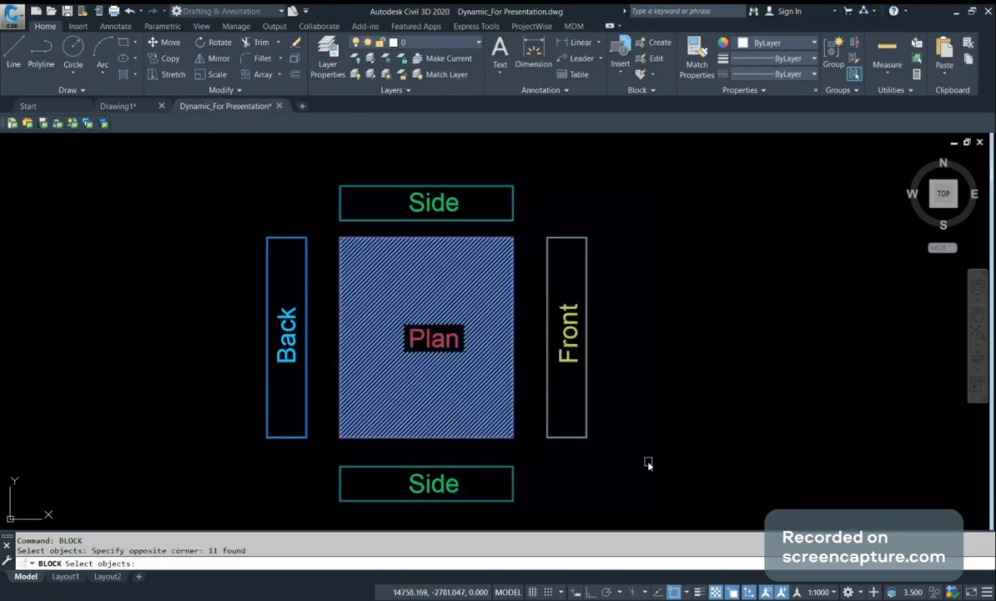
pyautogui.press('Return')
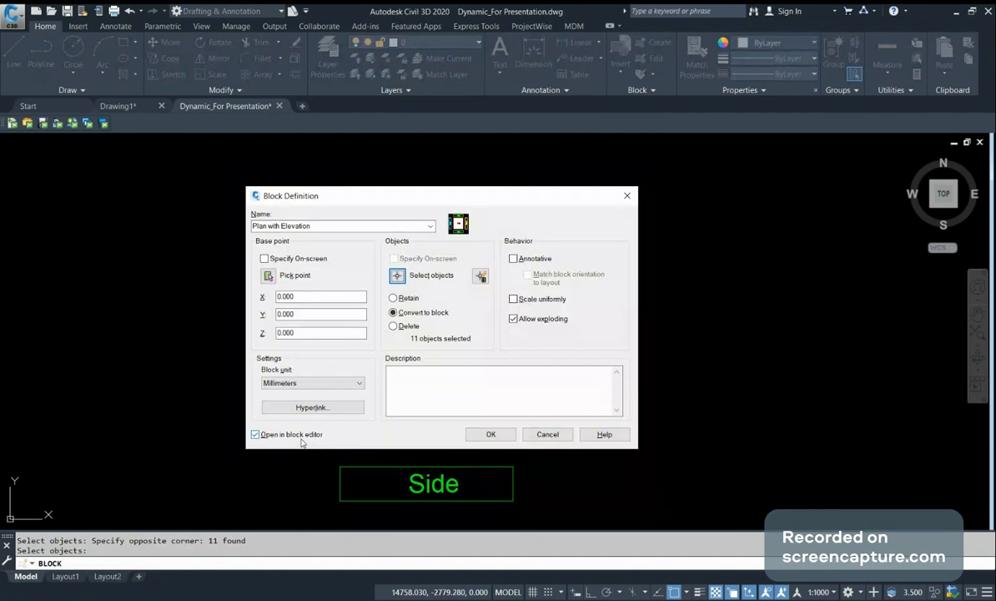
pyautogui.click(255, 436)
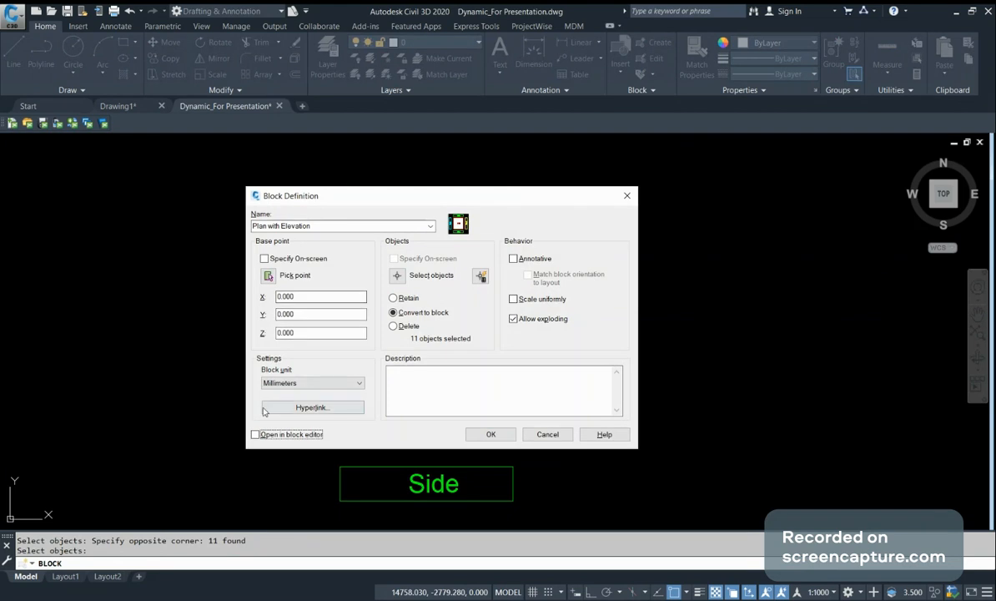
pyautogui.click(256, 434)
pyautogui.click(491, 435)
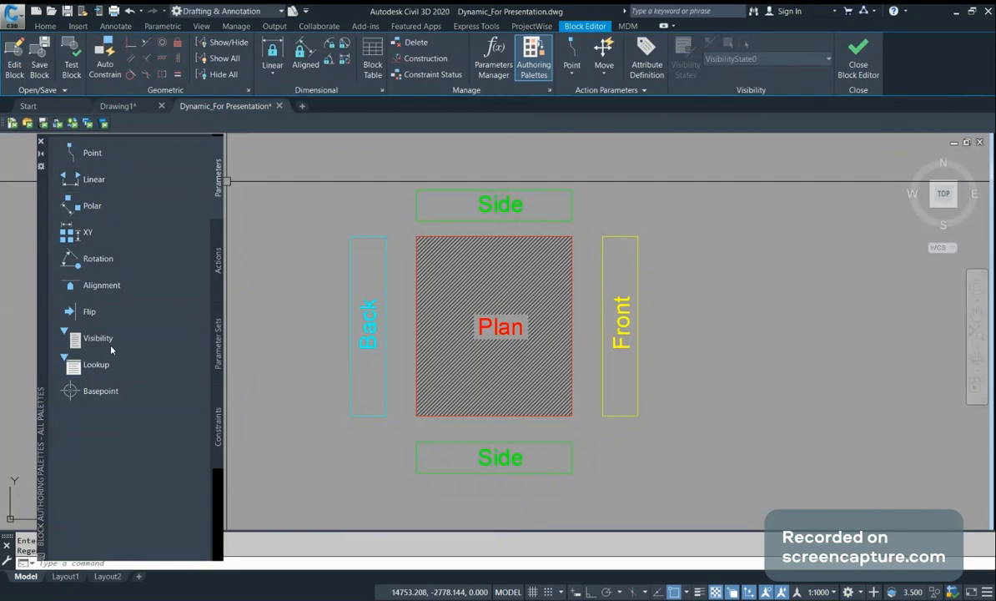
# - Place a Visibility parameter just above the Front rectangle
pyautogui.click(218, 260)
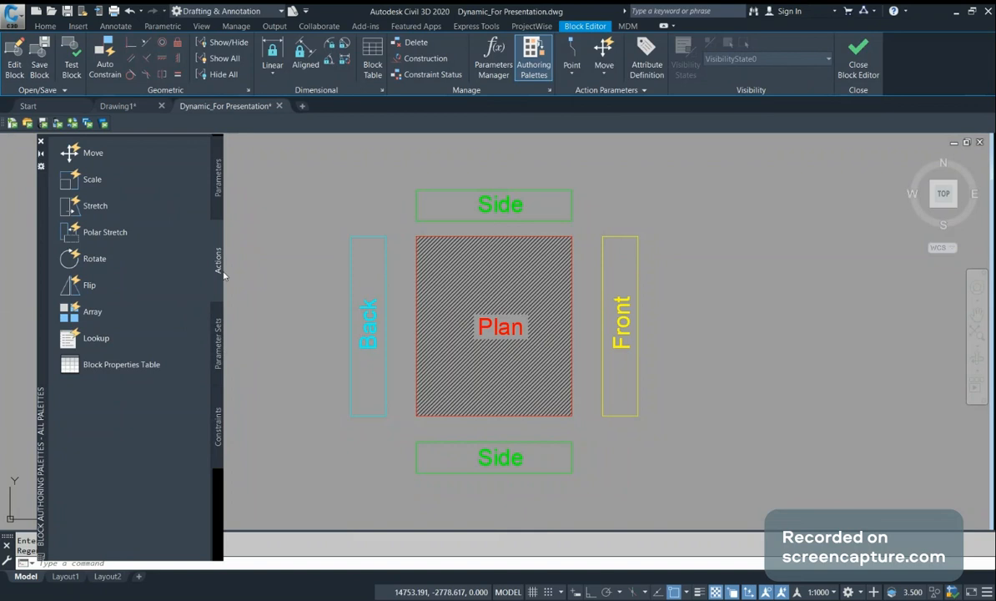
pyautogui.click(218, 180)
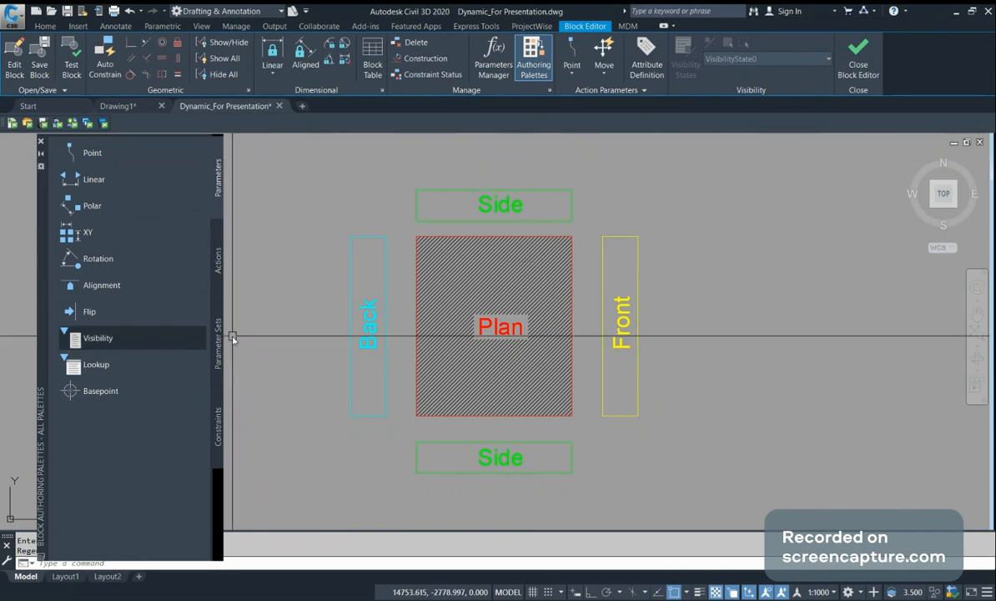
pyautogui.click(86, 340)
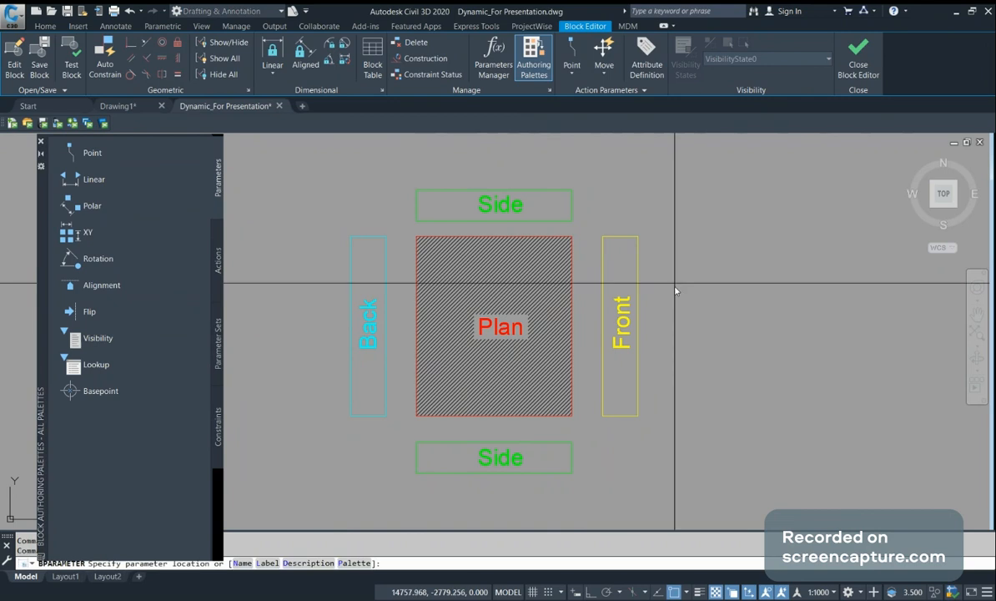
pyautogui.click(617, 220)
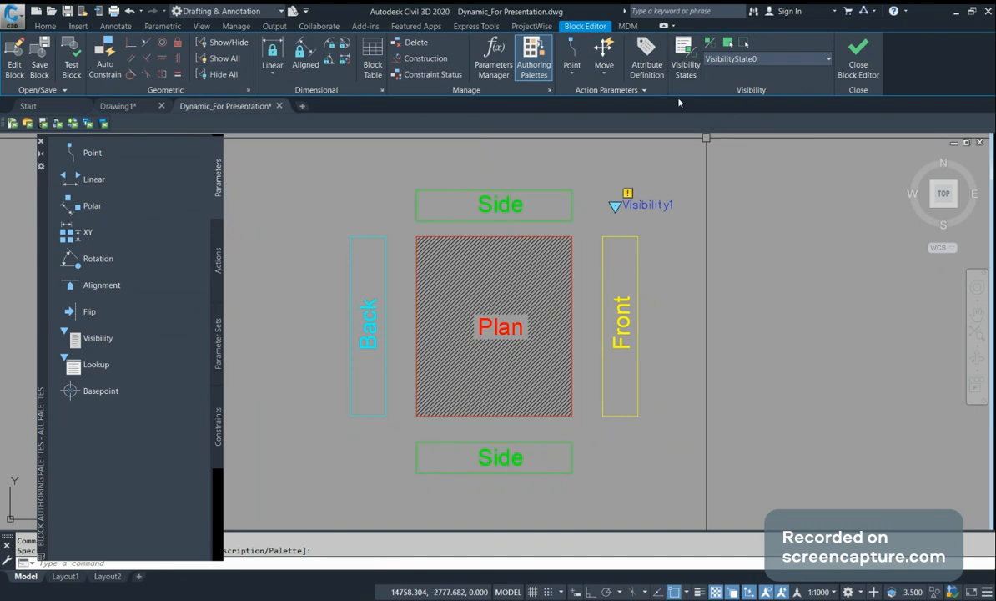
# - Add a visibility state named "Plan With Elevation" and delete the default VisibilityState0
pyautogui.click(680, 60)
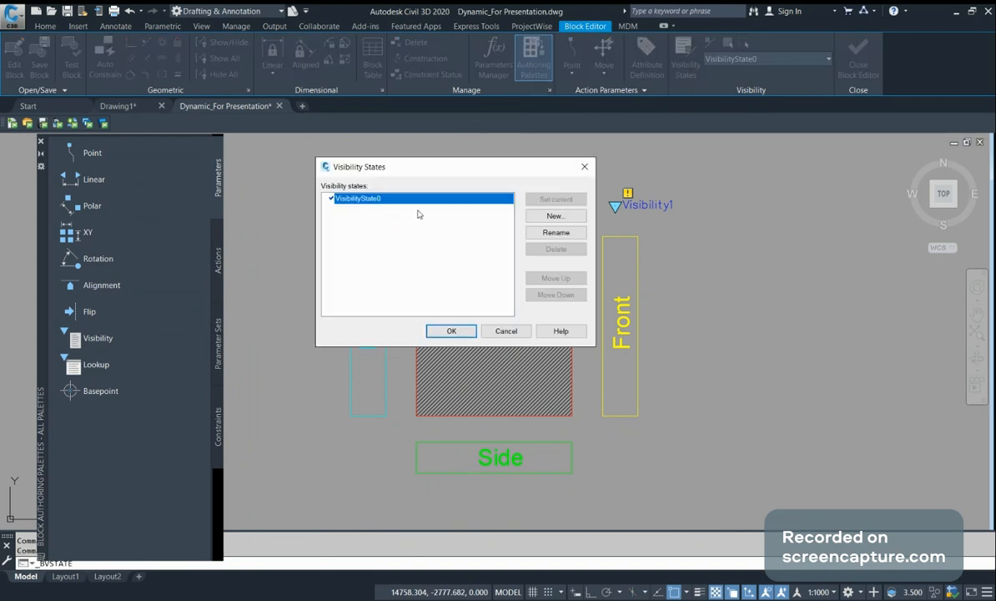
pyautogui.click(554, 218)
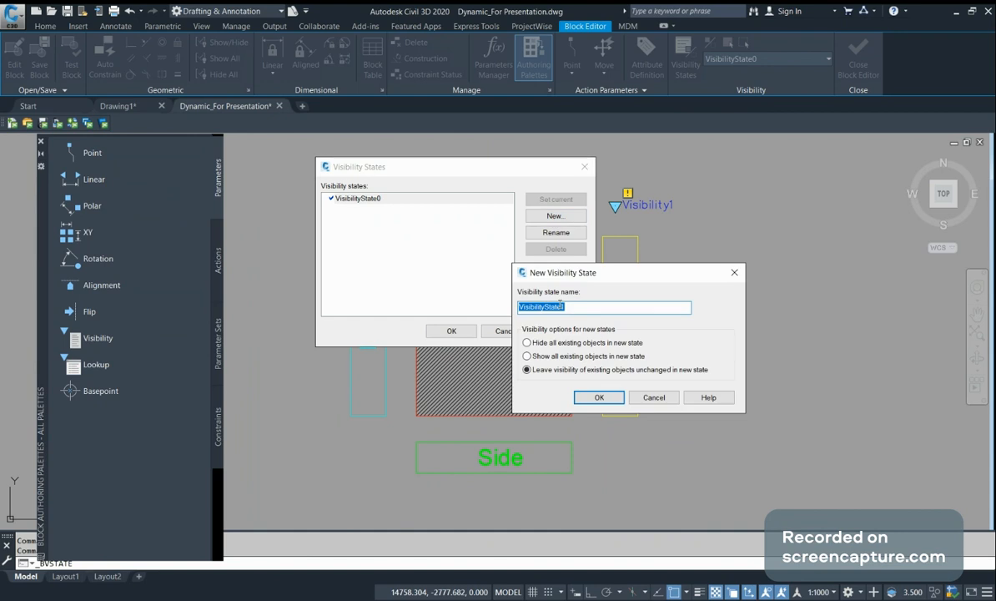
pyautogui.write('P')
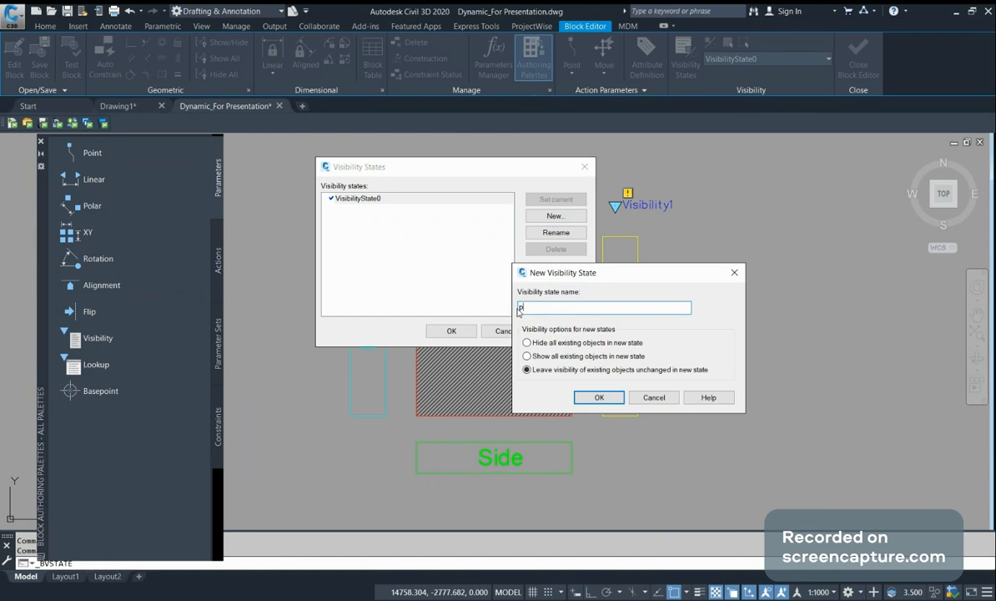
pyautogui.write('lan With Elevation')
pyautogui.click(599, 397)
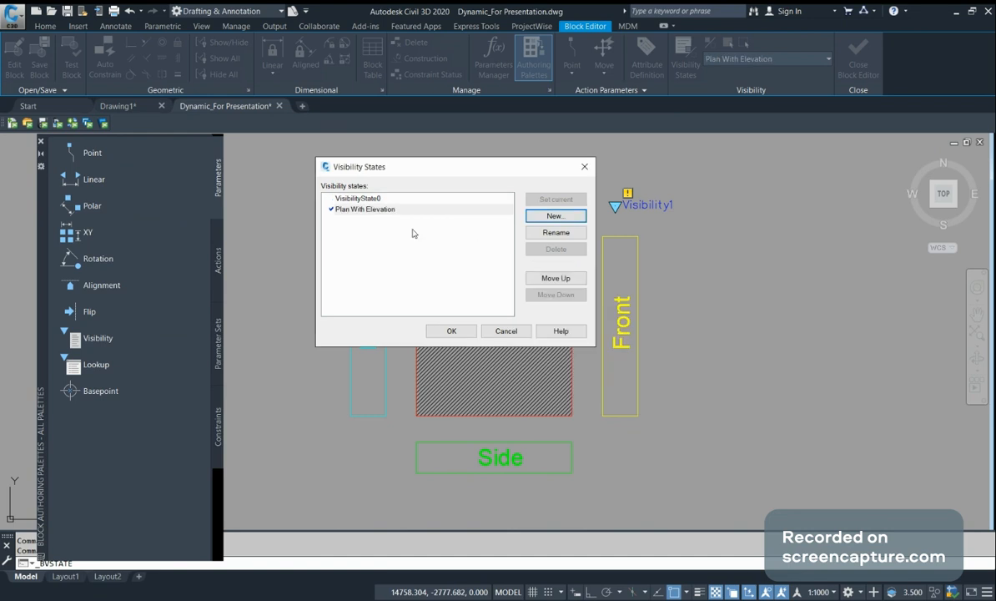
pyautogui.click(368, 199)
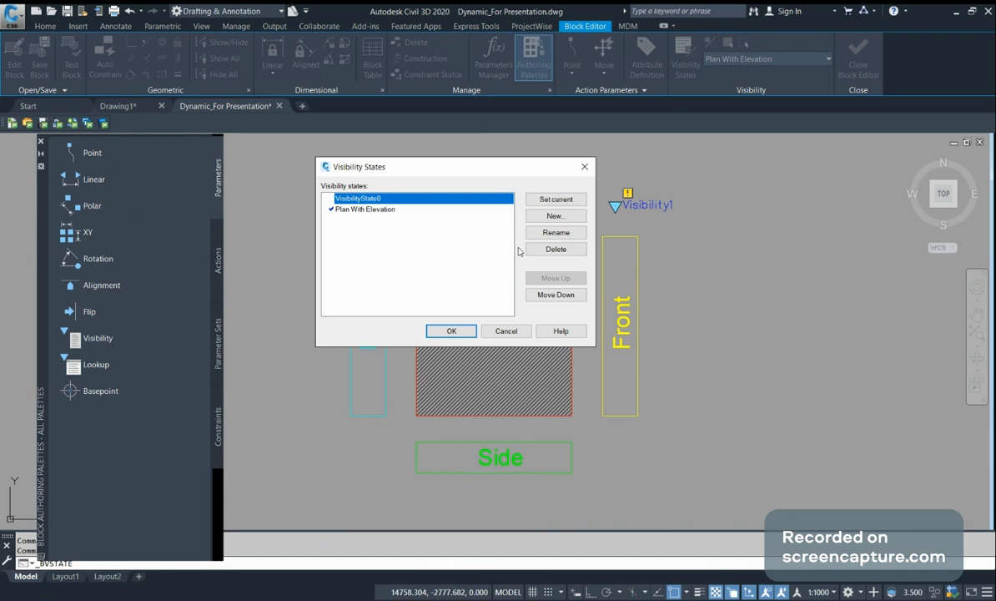
pyautogui.click(529, 250)
pyautogui.click(395, 201)
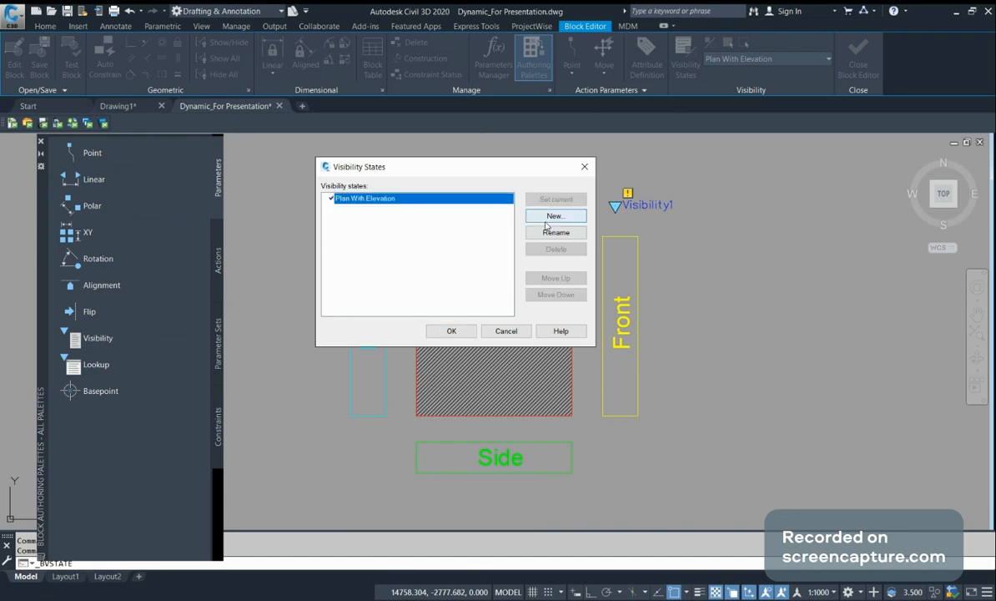
# - Add a visibility state named "Plan", leaving the visibility of existing objects unchanged
pyautogui.click(546, 221)
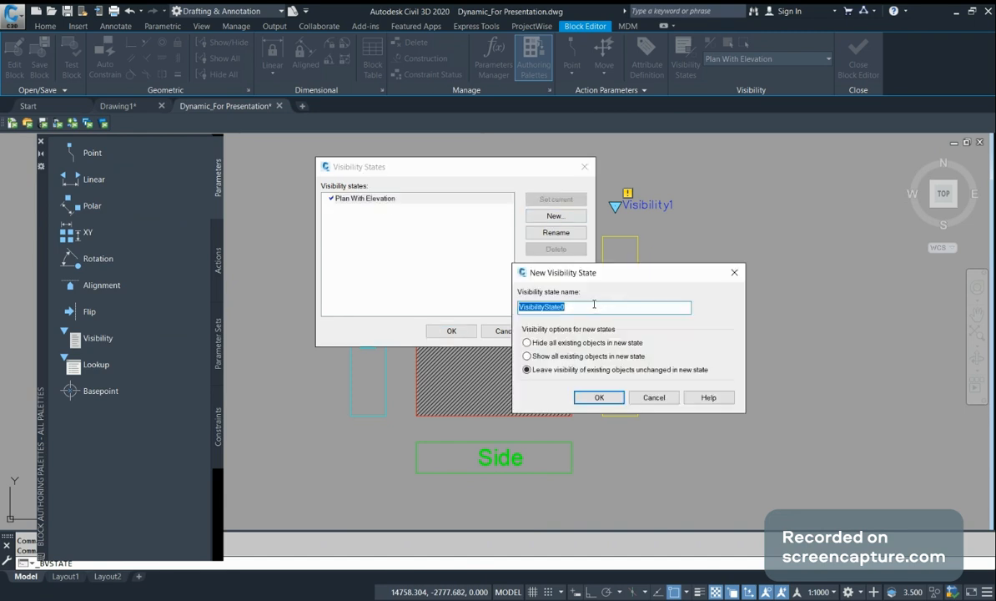
pyautogui.write('pl')
pyautogui.press('BackSpace')
pyautogui.press('BackSpace')
pyautogui.write('Pla')
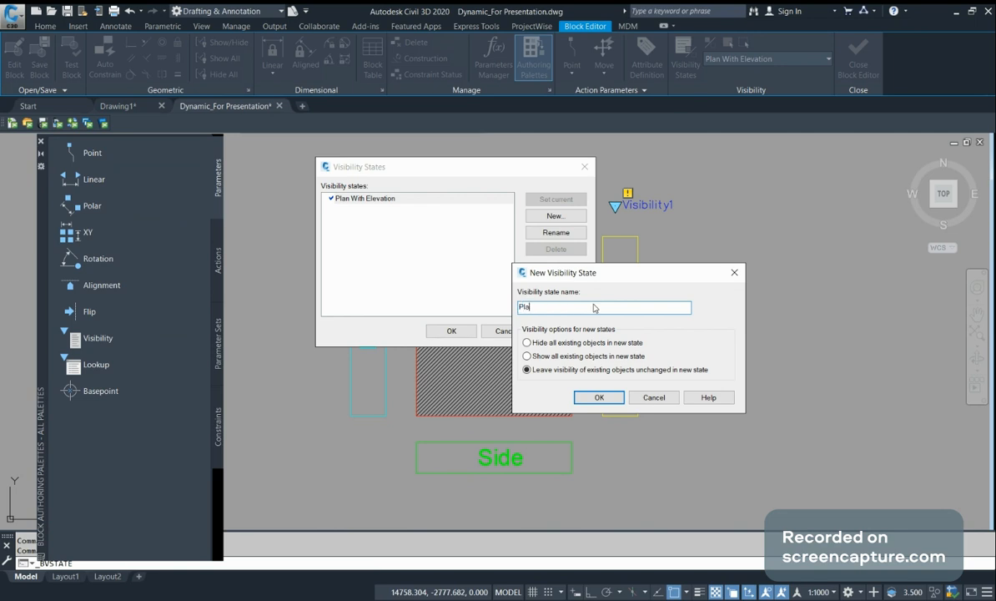
pyautogui.write('n')
pyautogui.press('Return')
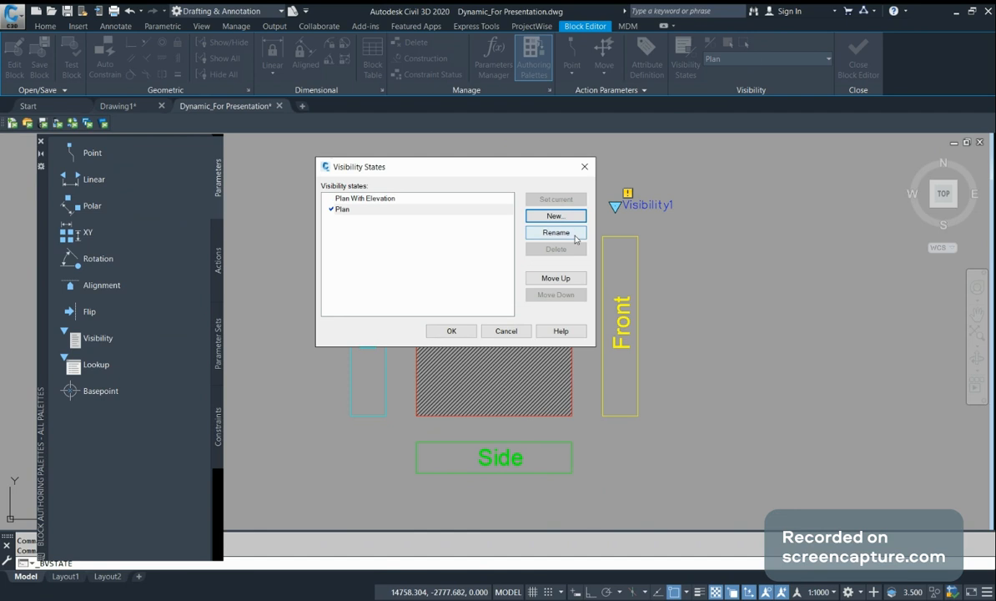
# - Add two more visibility states named "Front Elevation" and "Back Elevation"
pyautogui.click(555, 216)
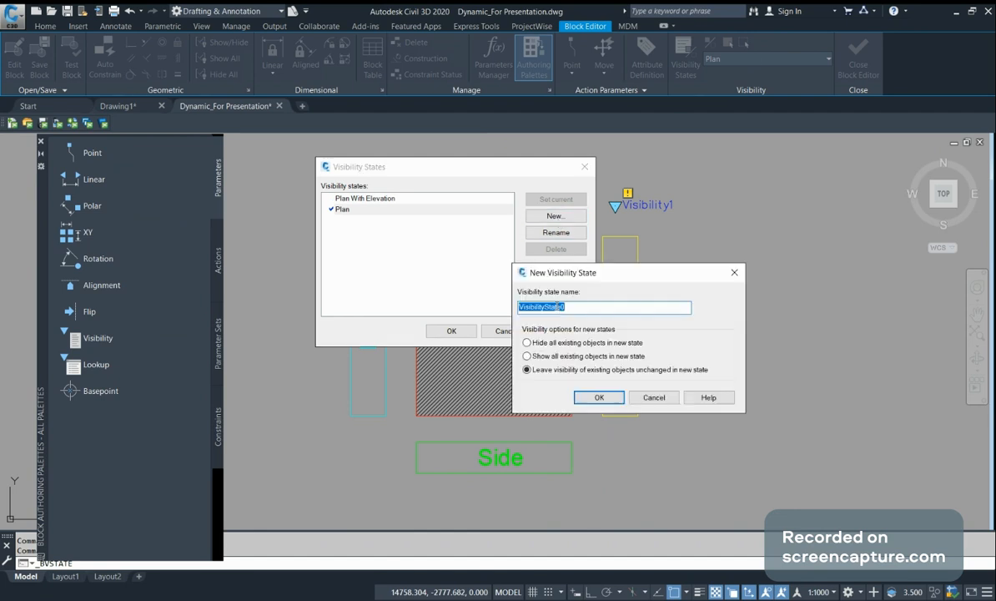
pyautogui.write('Front Elevation')
pyautogui.press('Return')
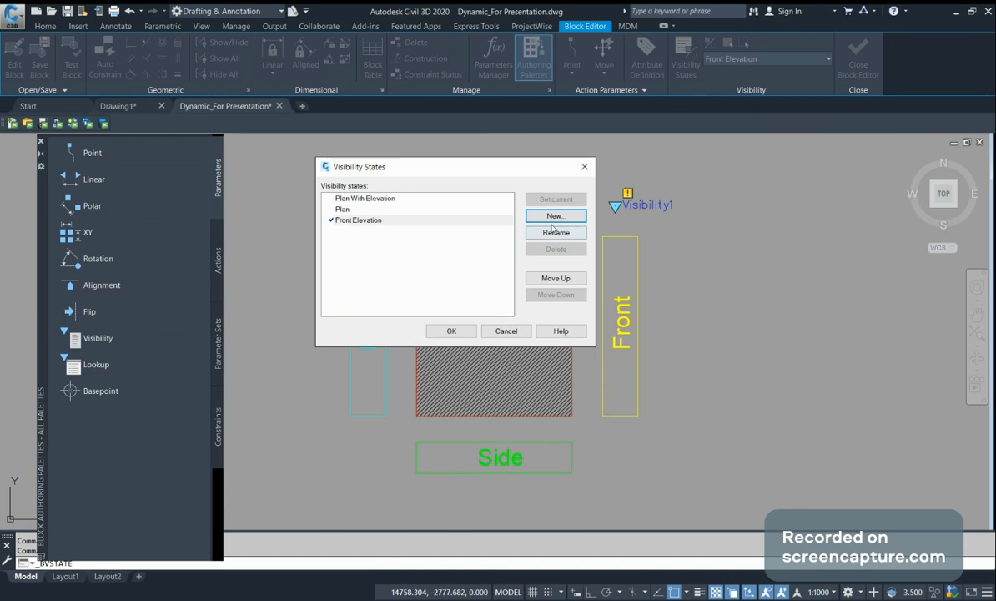
pyautogui.click(556, 215)
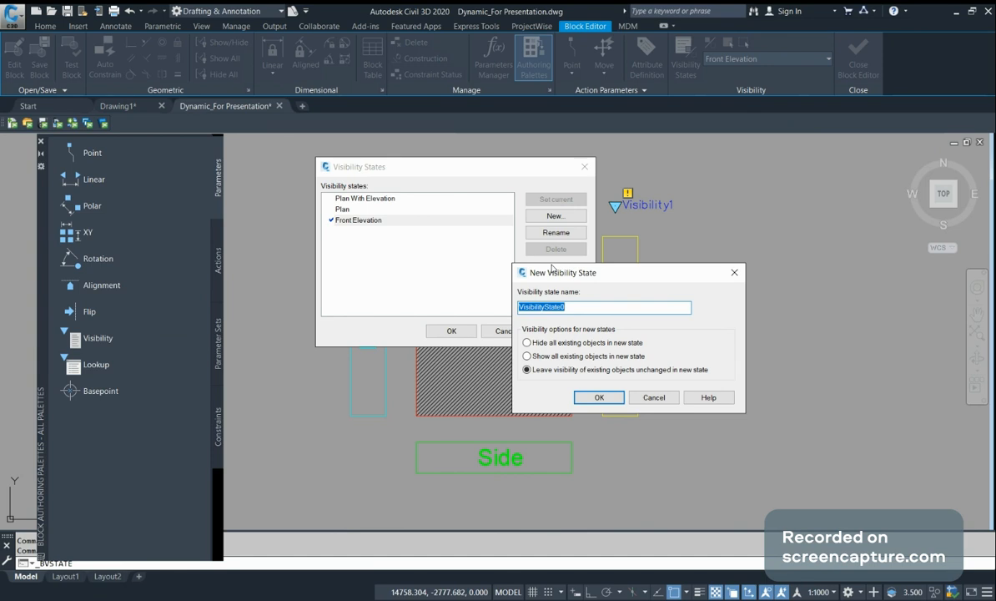
pyautogui.write('Back Elevation')
pyautogui.click(598, 397)
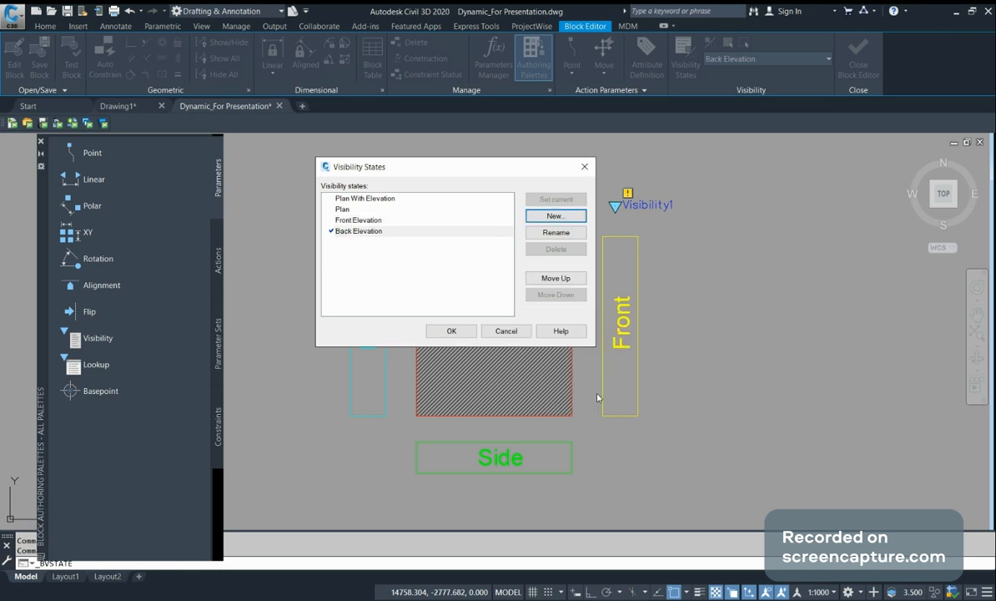
# - Add a visibility state named "Side Elevation" and accept the list of states
pyautogui.click(556, 218)
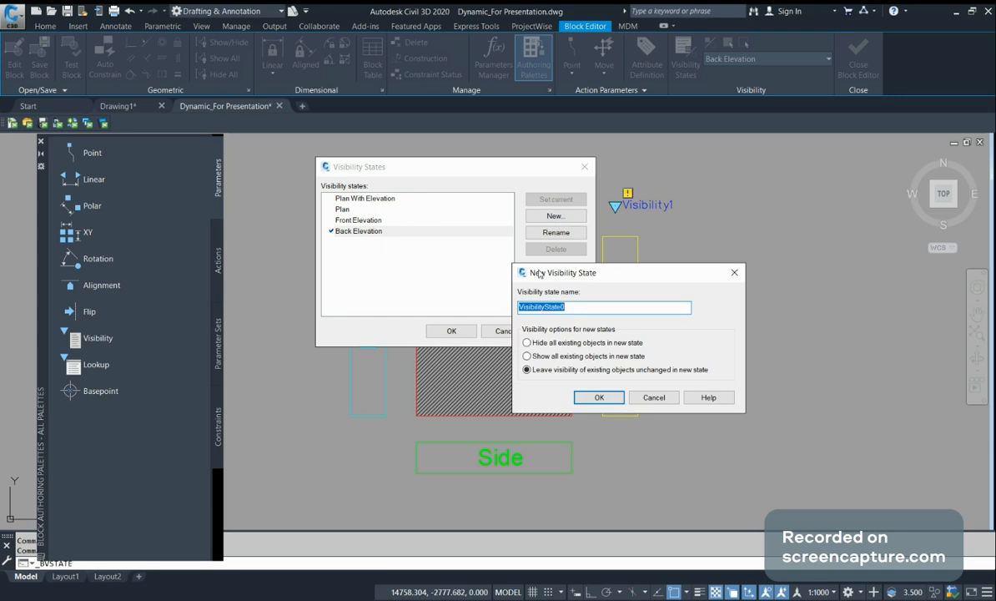
pyautogui.write('Side Elevation')
pyautogui.click(595, 399)
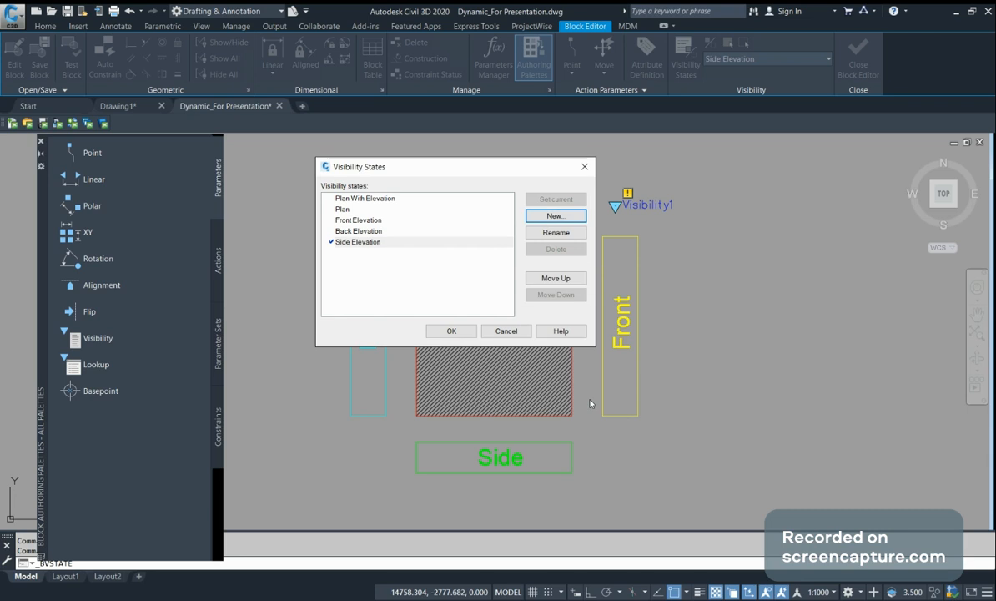
pyautogui.click(455, 336)
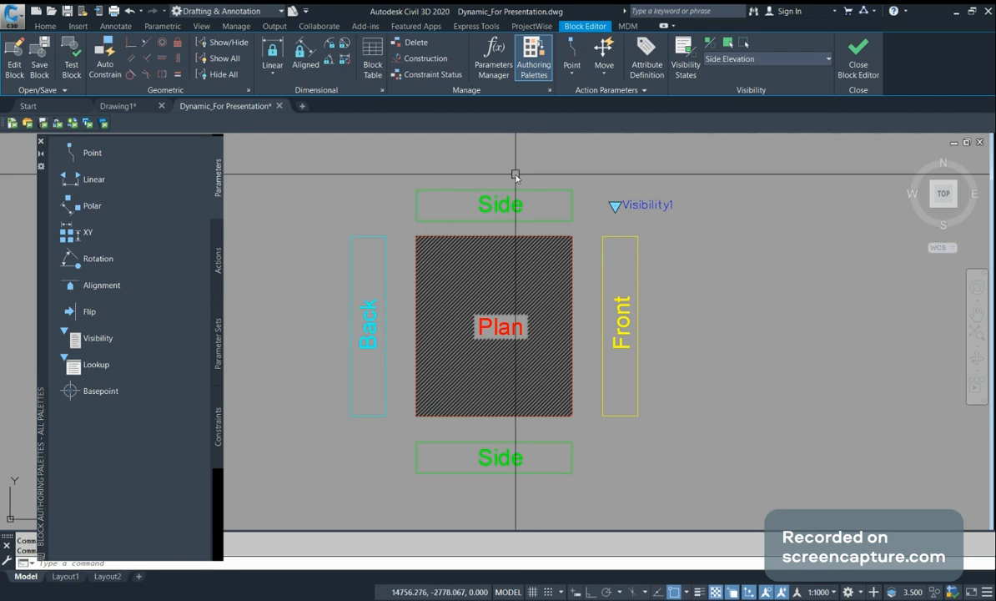
# - Hide the Front, Plan and Back rectangles, their labels and the plan hatch in the current Side Elevation state
pyautogui.click(743, 45)
pyautogui.click(693, 272)
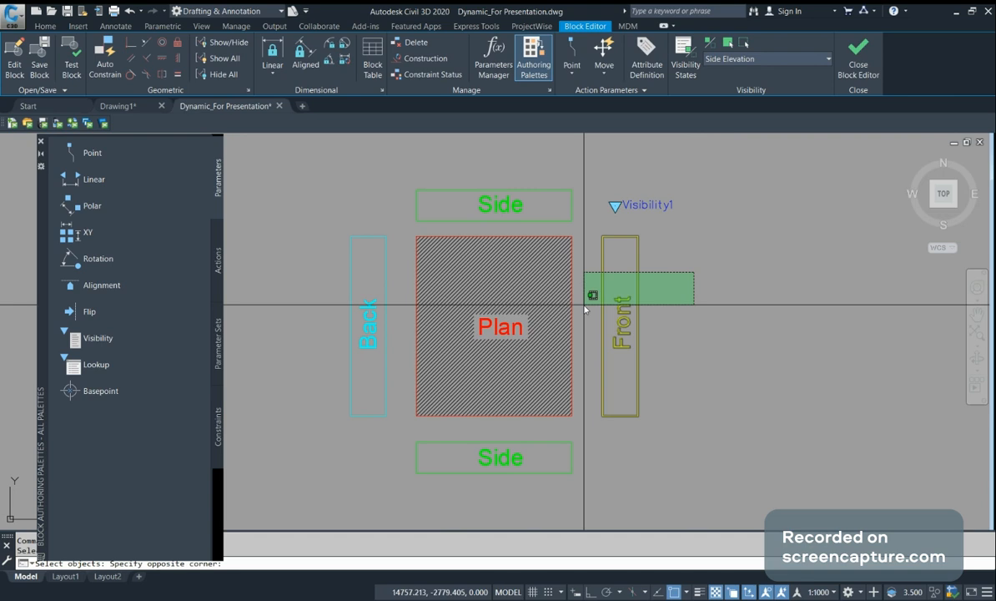
pyautogui.click(609, 350)
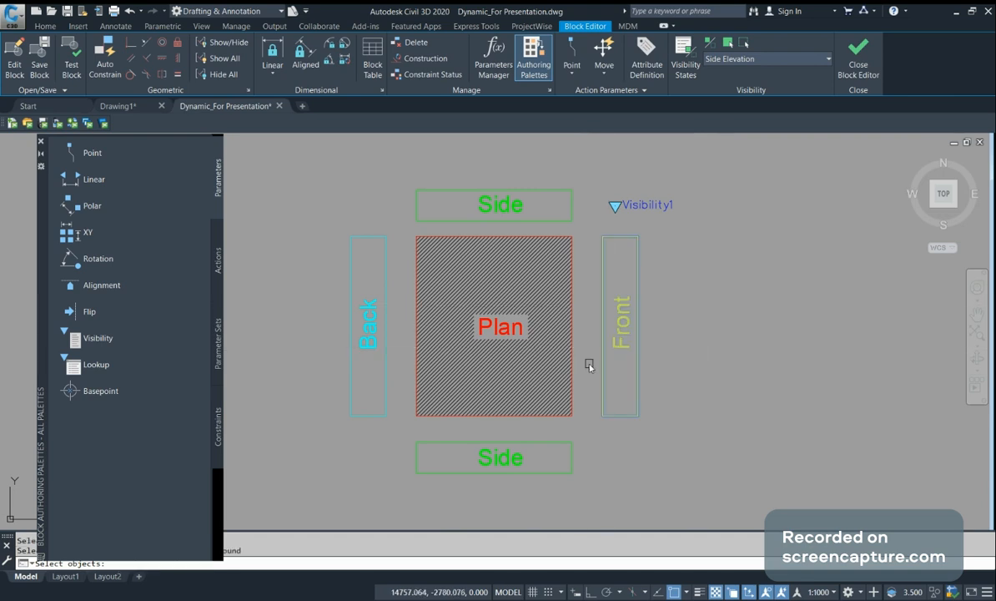
pyautogui.click(456, 351)
pyautogui.click(394, 224)
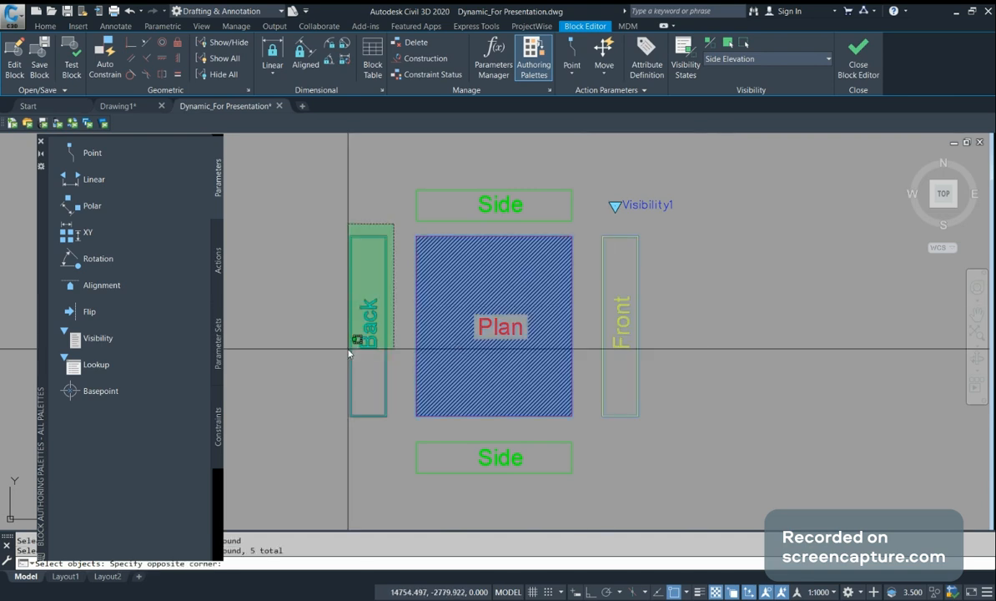
pyautogui.click(349, 354)
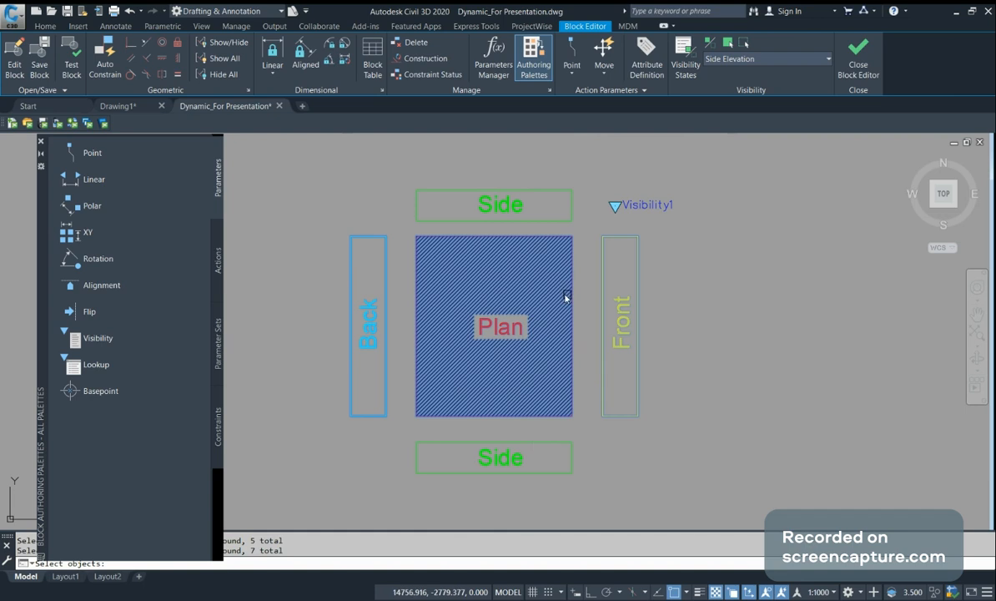
pyautogui.press('Return')
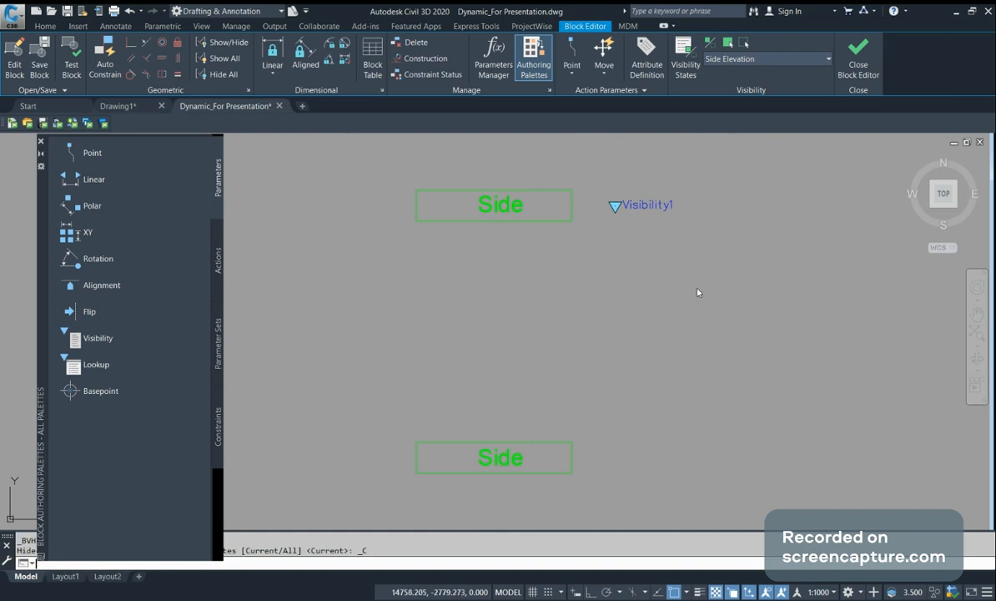
# - In the Plan visibility state, hide both Side rectangles and the Back and Front rectangles together with their labels
pyautogui.click(783, 59)
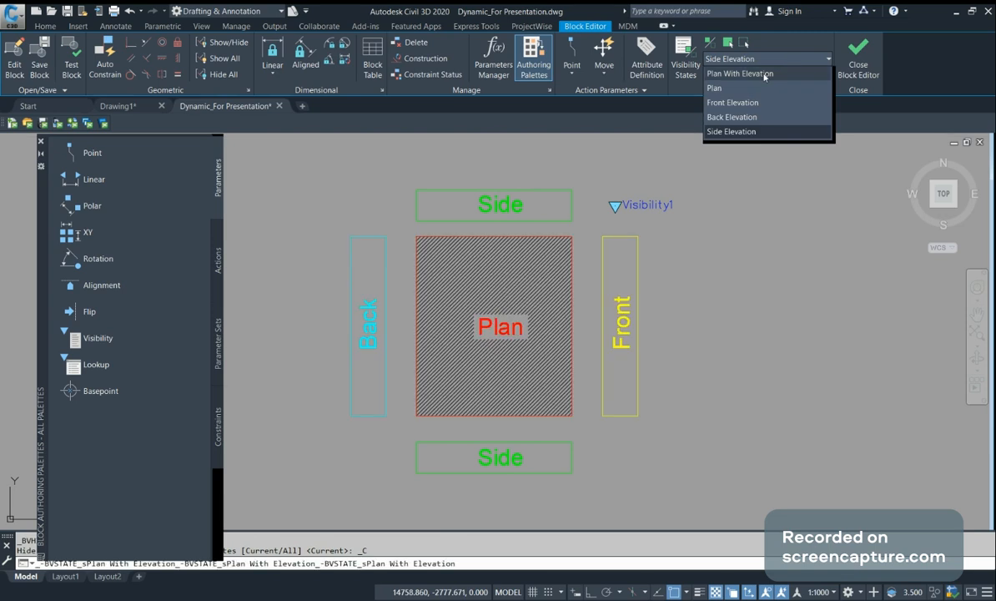
pyautogui.click(765, 74)
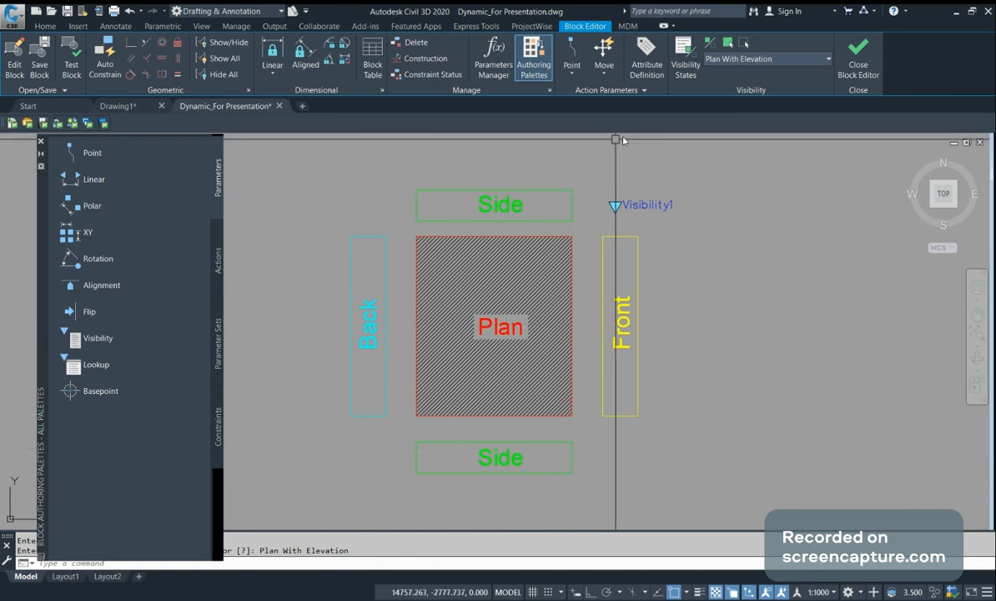
pyautogui.click(762, 59)
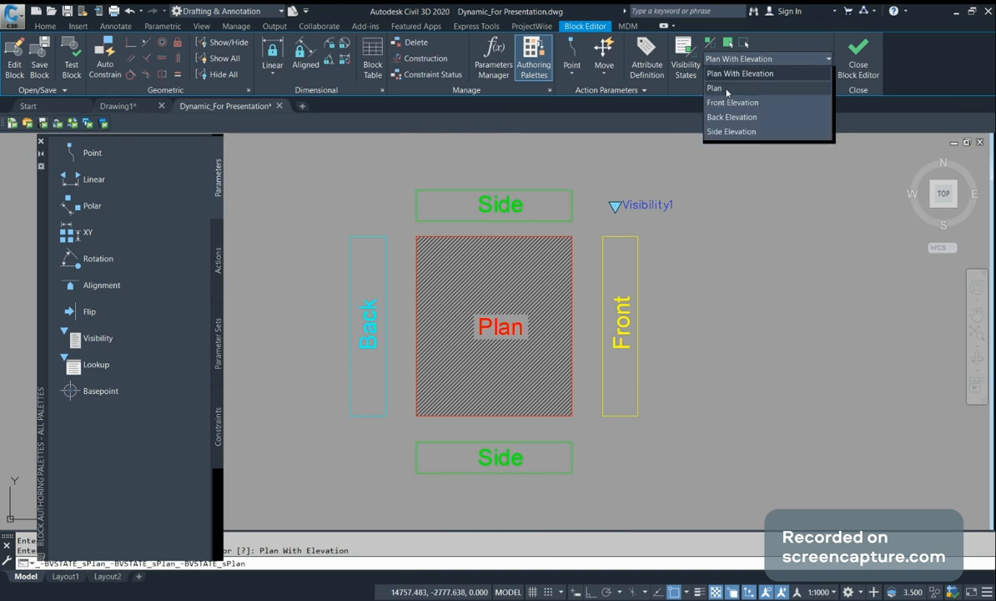
pyautogui.click(719, 88)
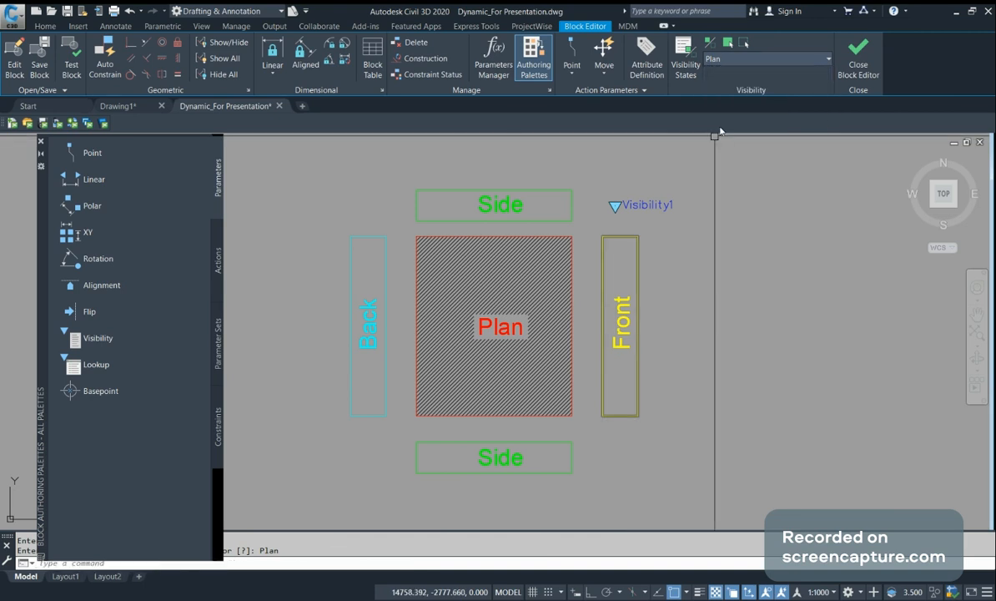
pyautogui.click(744, 43)
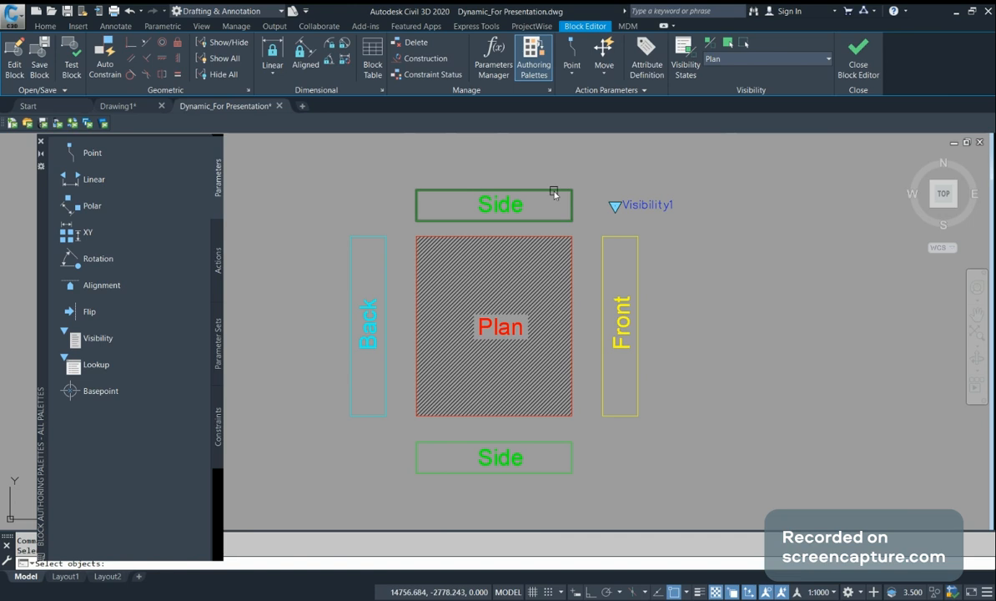
pyautogui.click(546, 169)
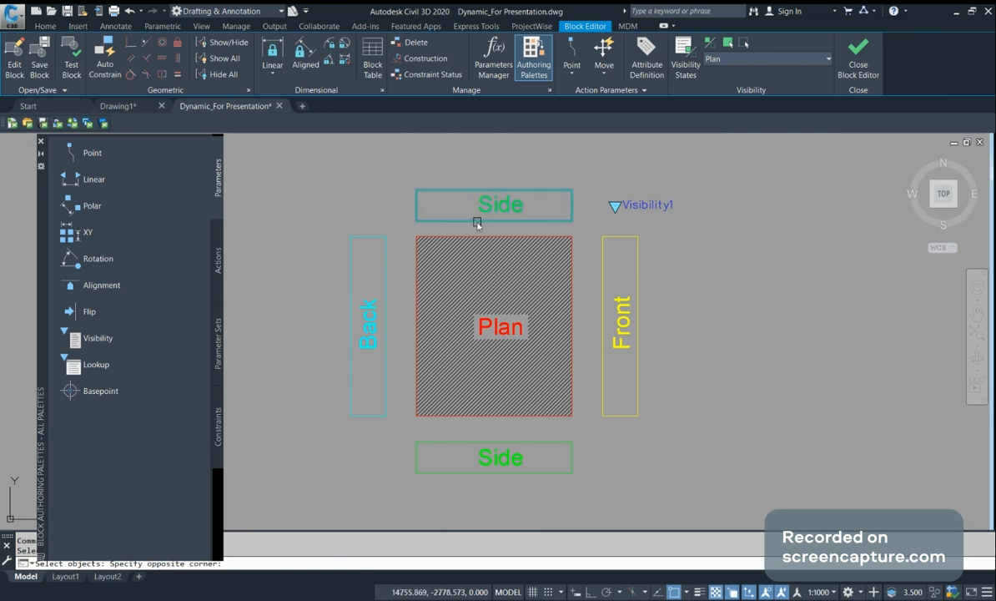
pyautogui.click(478, 222)
pyautogui.click(390, 227)
pyautogui.click(350, 342)
pyautogui.click(573, 496)
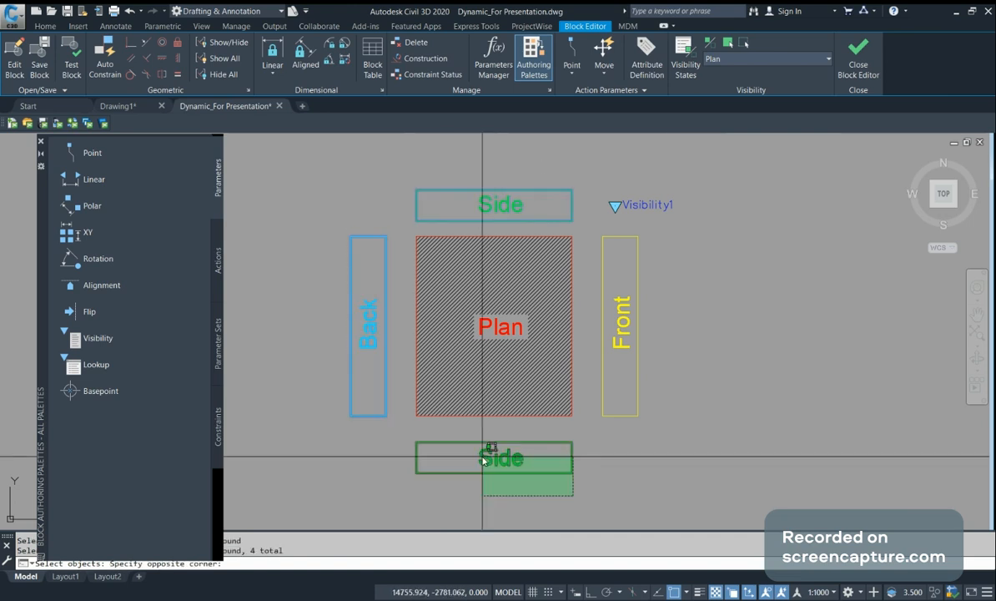
pyautogui.click(482, 460)
pyautogui.click(684, 311)
pyautogui.click(619, 362)
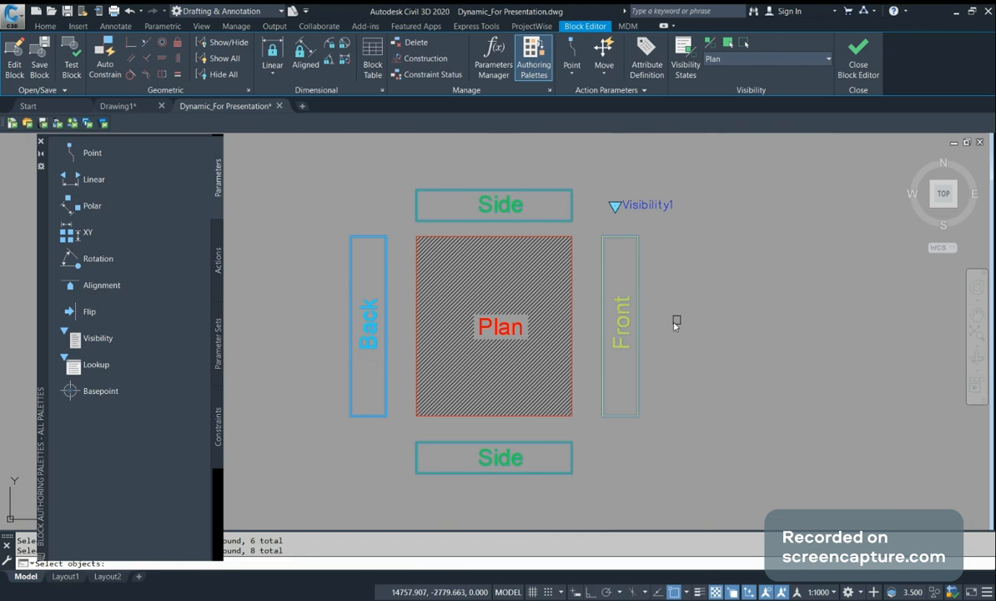
pyautogui.press('Return')
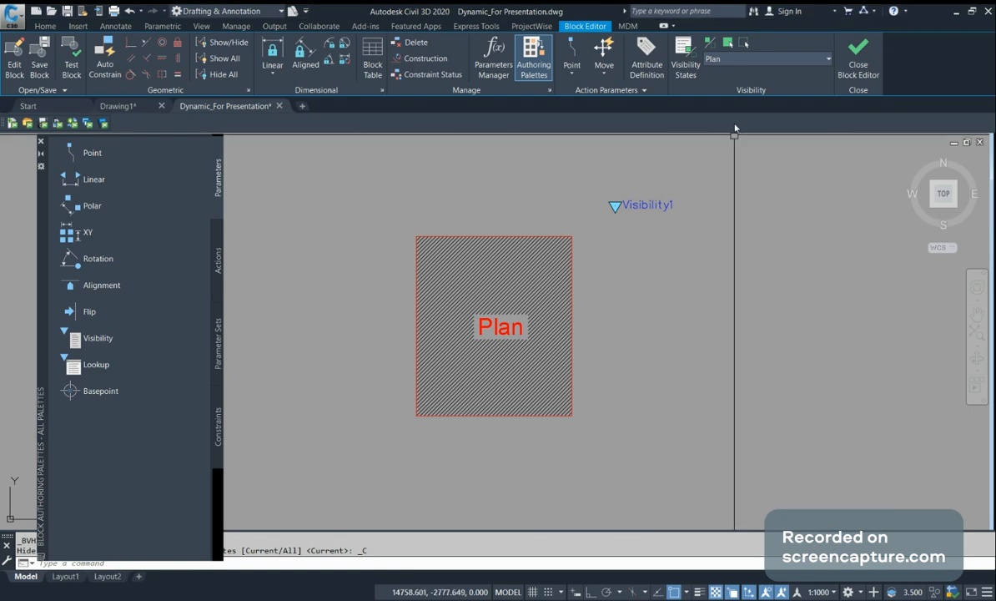
# - In the Front Elevation visibility state, hide both Side rectangles, the Back rectangle, the hatched Plan and their labels
pyautogui.click(774, 63)
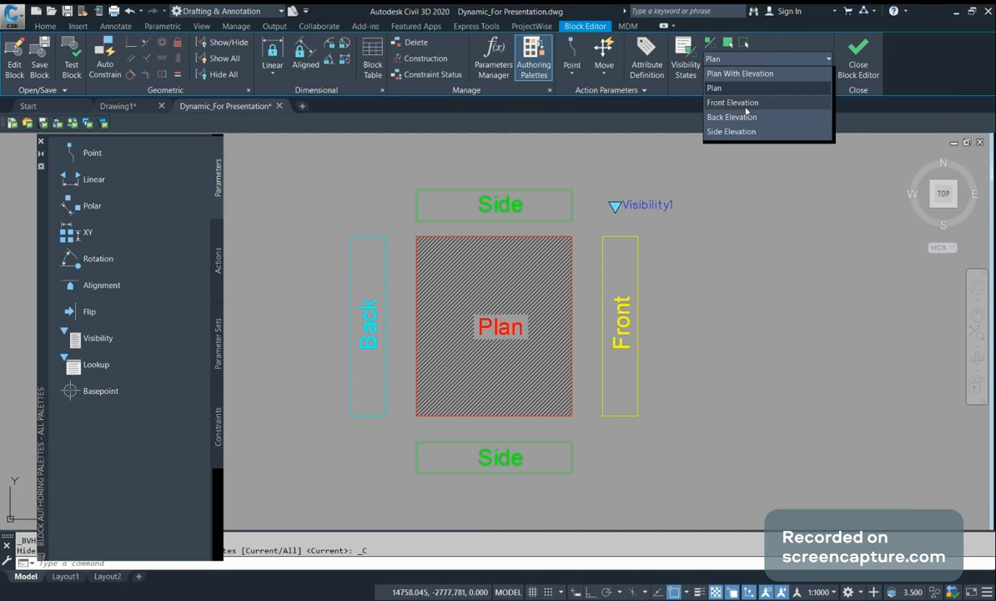
pyautogui.click(734, 101)
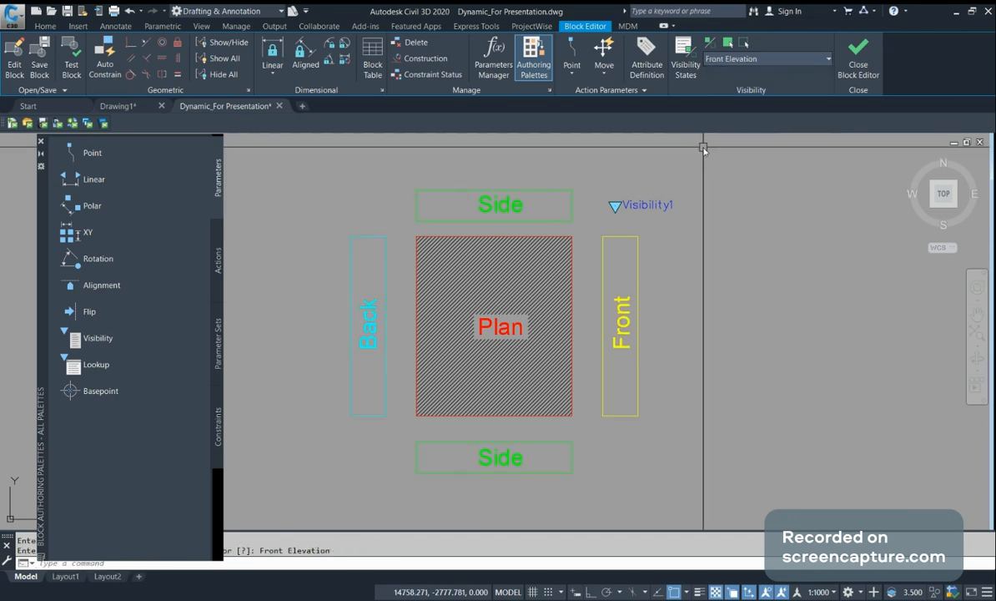
pyautogui.click(742, 45)
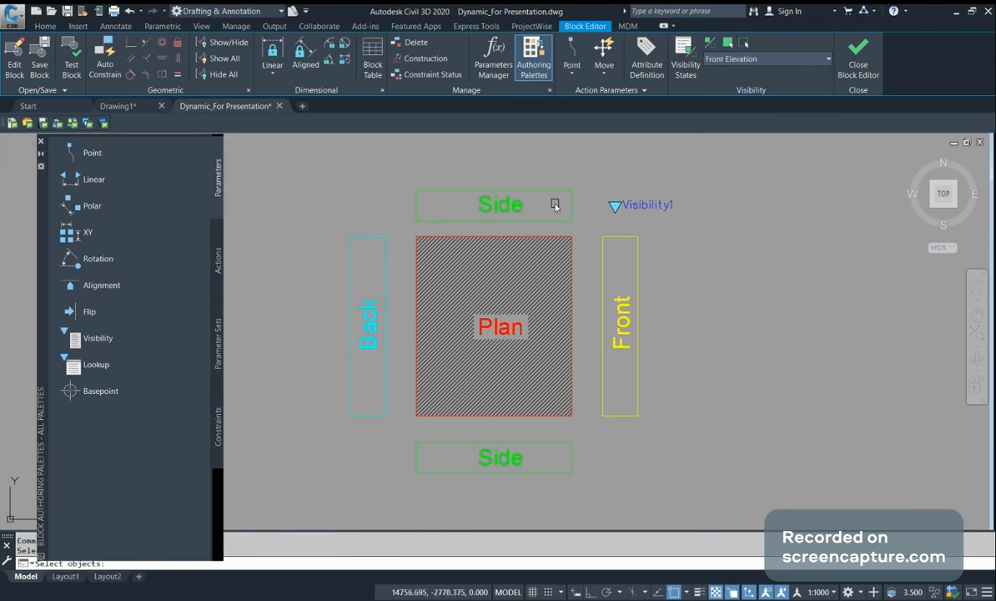
pyautogui.click(527, 207)
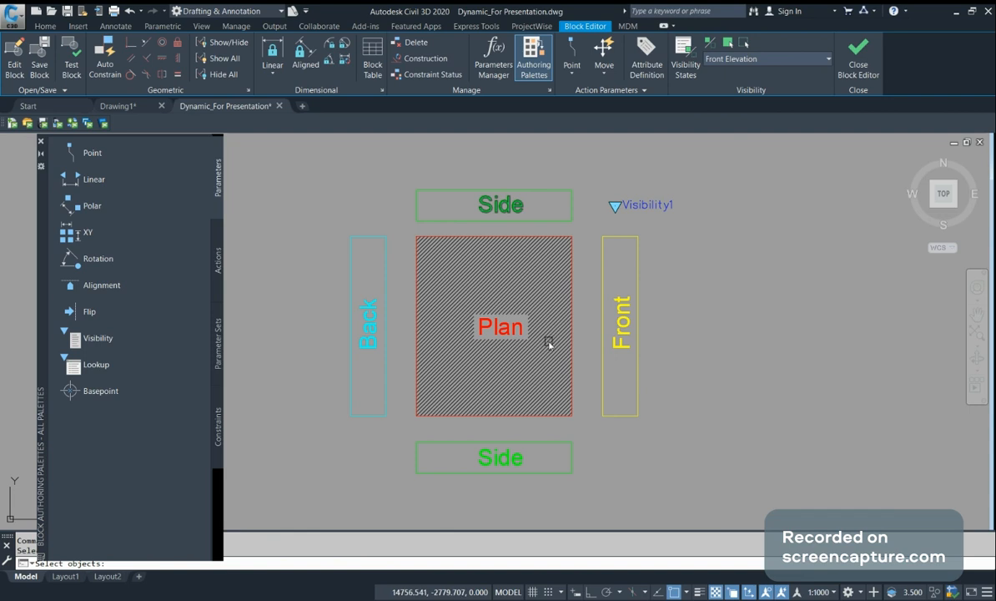
pyautogui.click(548, 343)
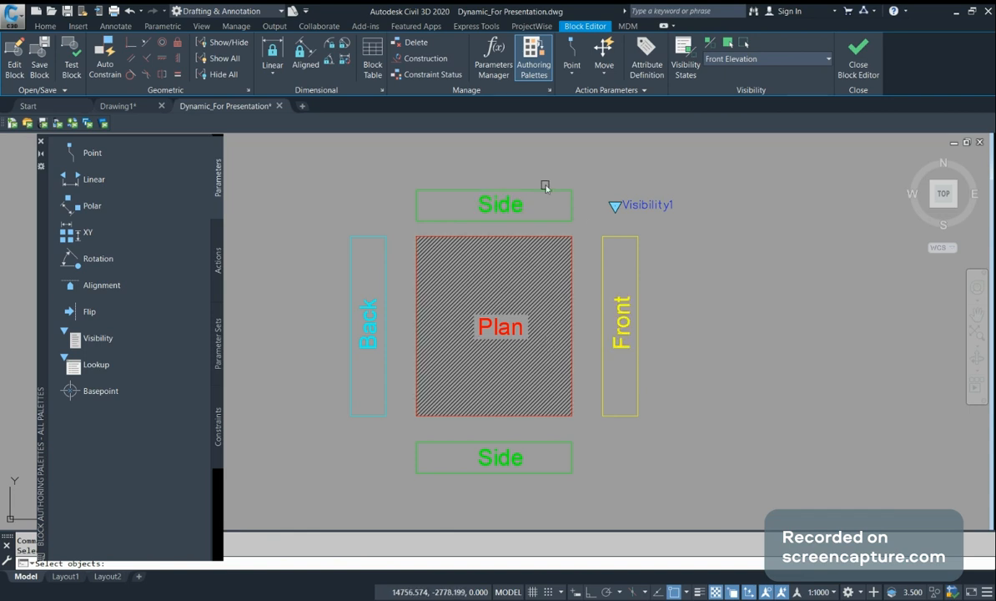
pyautogui.click(579, 172)
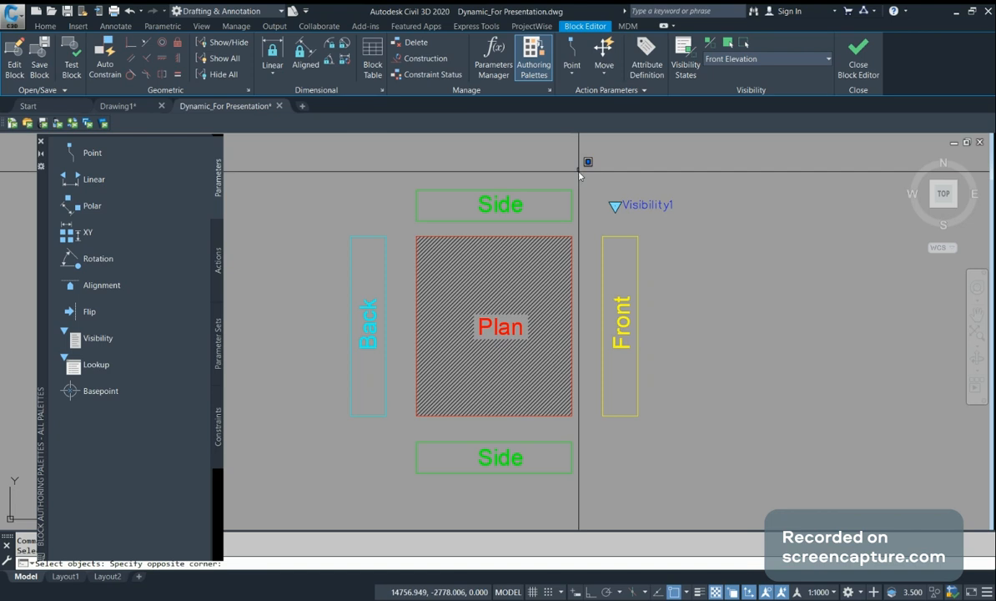
pyautogui.click(361, 475)
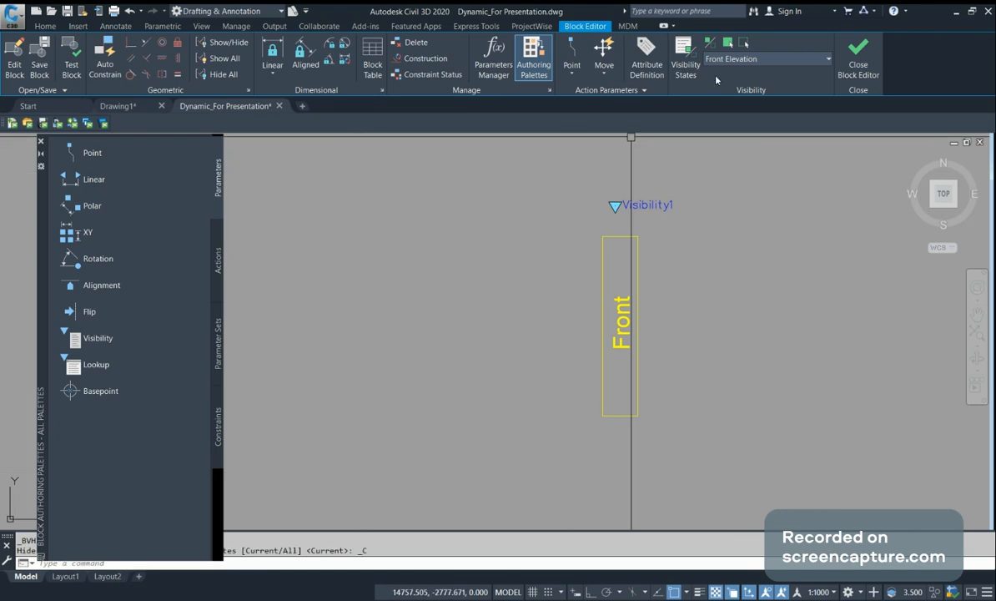
# - In the Back Elevation visibility state, hide both Side rectangles, the hatched Plan, the Front rectangle and their labels
pyautogui.click(739, 59)
pyautogui.click(732, 117)
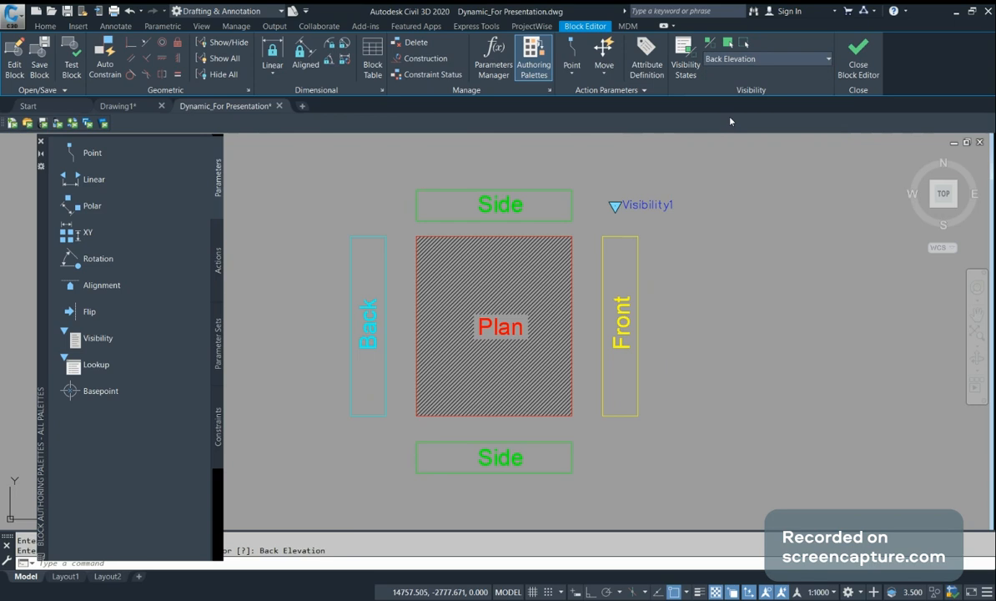
pyautogui.click(746, 44)
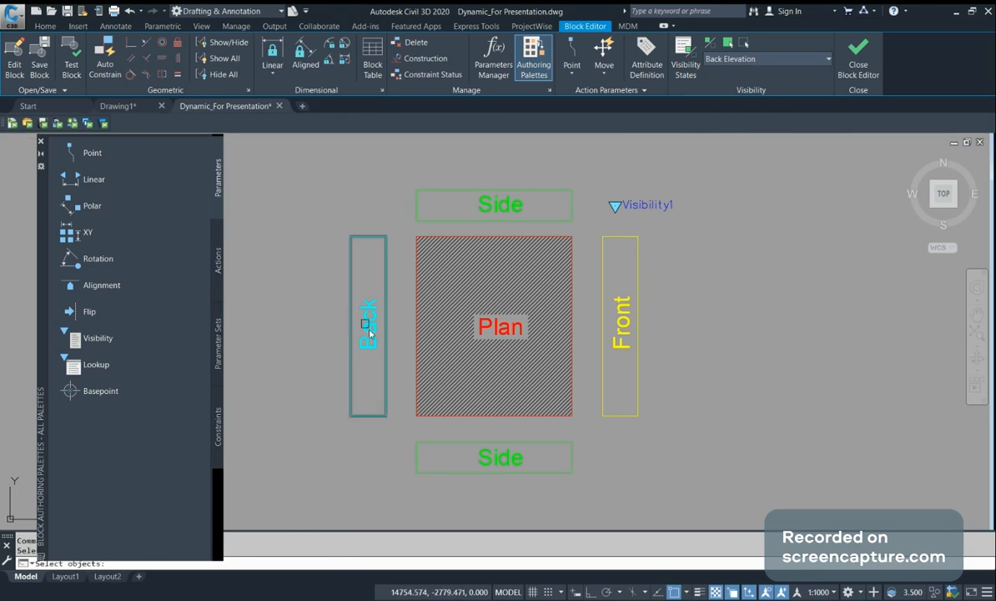
pyautogui.click(544, 173)
pyautogui.click(501, 271)
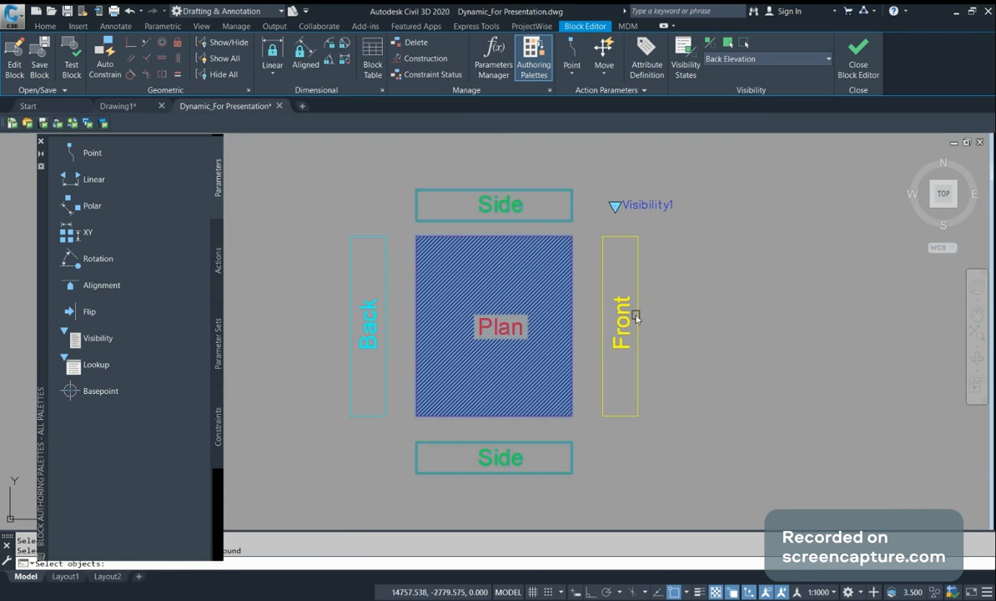
pyautogui.click(637, 315)
pyautogui.press('Return')
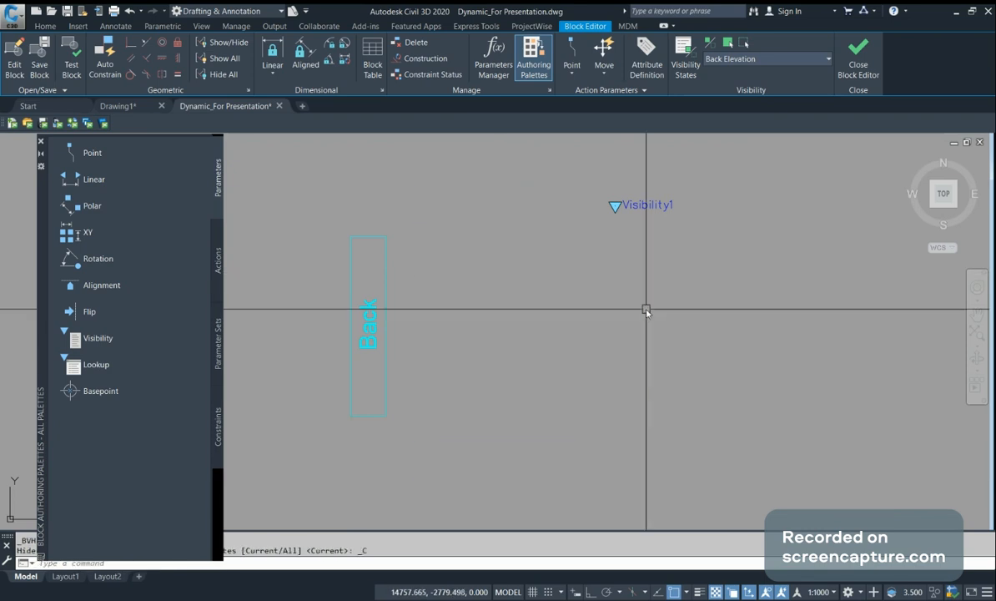
# - Check the Side Elevation, Plan and Plan With Elevation visibility states in turn, leaving Plan With Elevation current
pyautogui.click(800, 62)
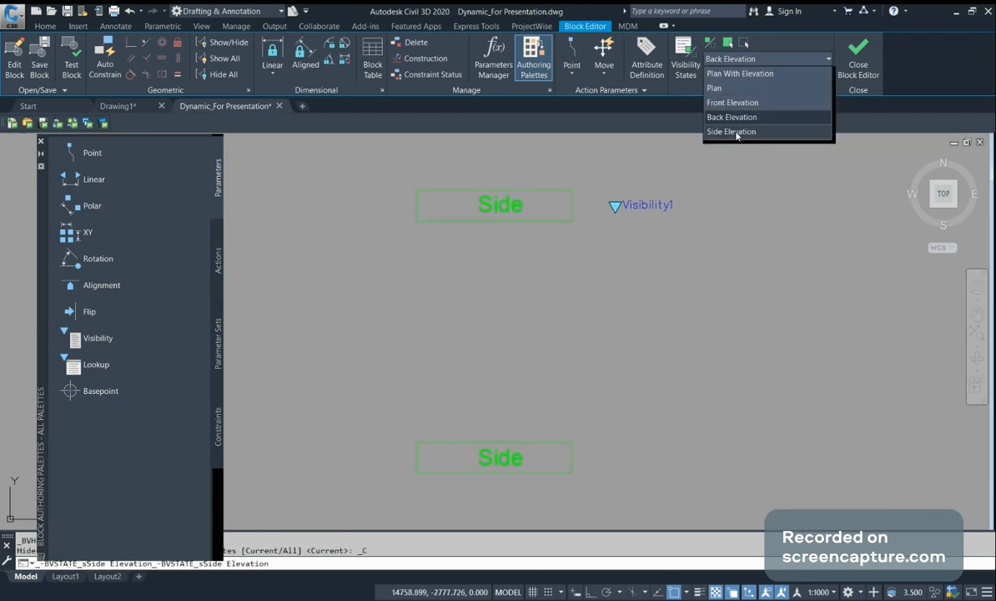
pyautogui.click(731, 132)
pyautogui.click(789, 61)
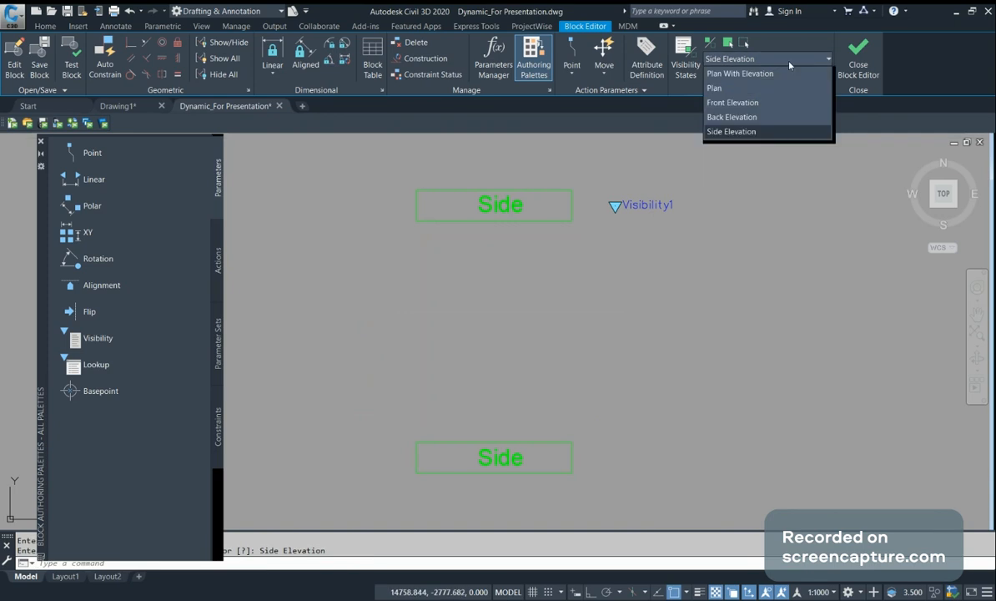
pyautogui.click(729, 88)
pyautogui.click(769, 60)
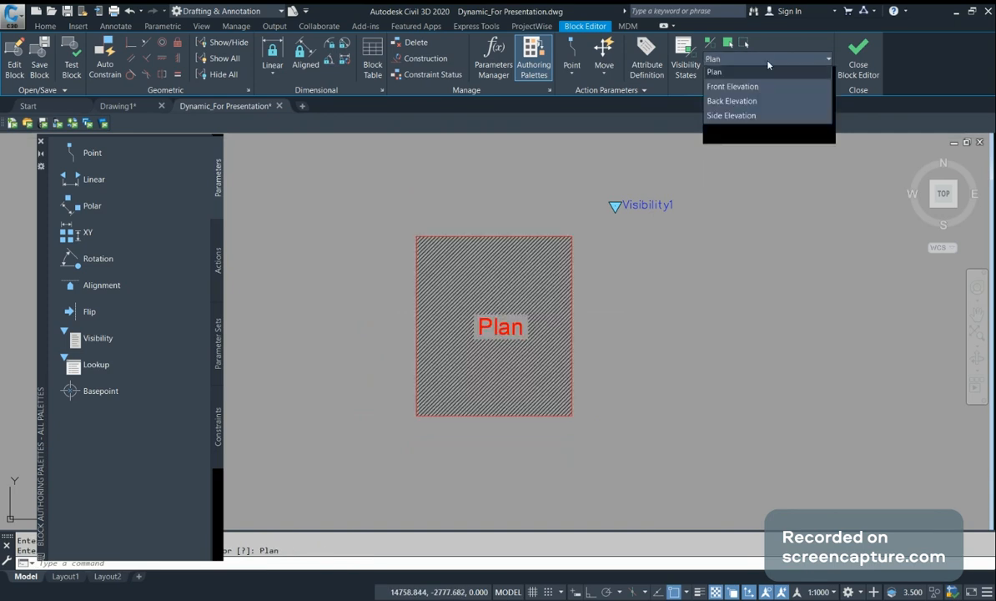
pyautogui.click(746, 74)
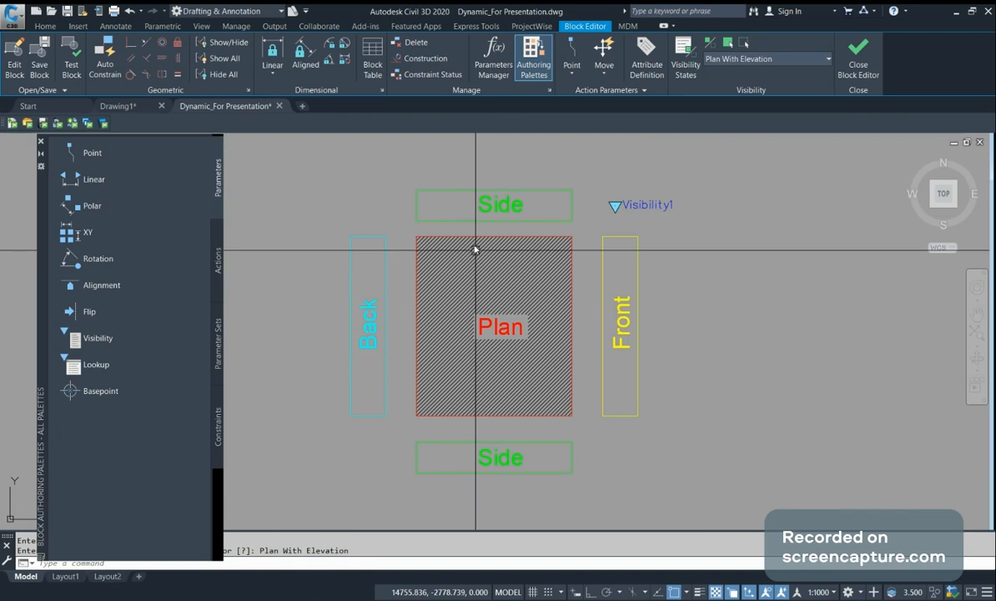
# - Close the Block Editor, saving the changes to the Plan with Elevation block
pyautogui.click(860, 59)
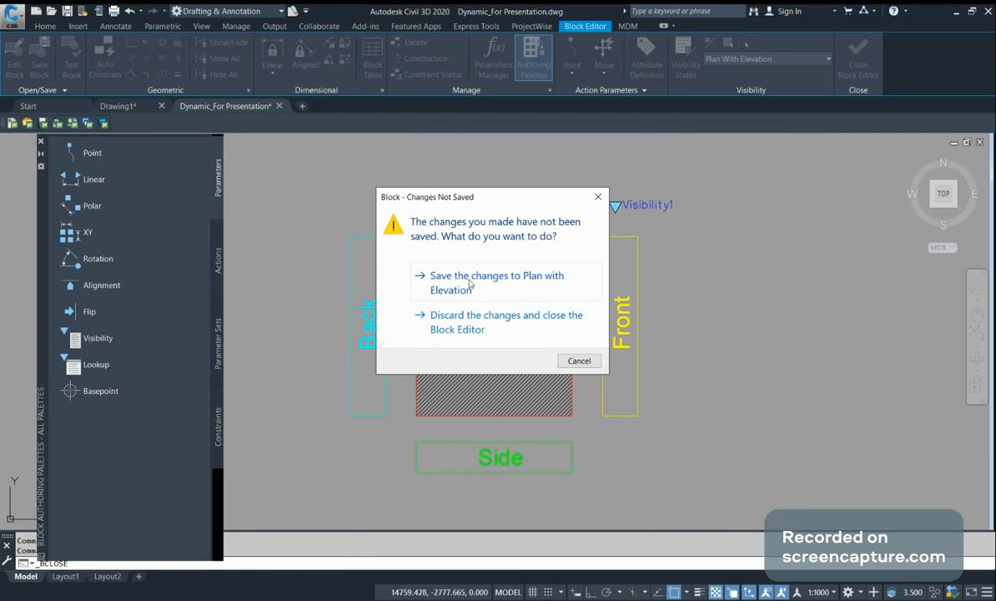
pyautogui.click(470, 291)
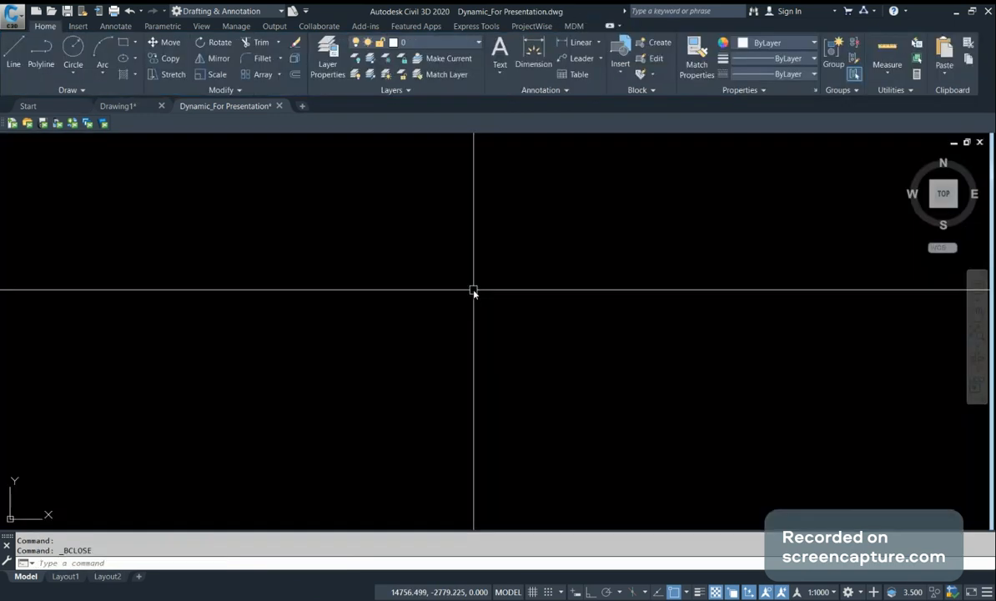
# - Find the Plan with Elevation block in the drawing and test its visibility by switching it to the Plan state
pyautogui.middleClick(491, 292)
pyautogui.middleClick(491, 292)
pyautogui.moveTo(723, 428)
pyautogui.mouseDown(button='middle')
pyautogui.moveTo(616, 342)
pyautogui.moveTo(575, 279)
pyautogui.mouseUp(button='middle')
pyautogui.scroll(-3, 595, 357)
pyautogui.click(595, 357)
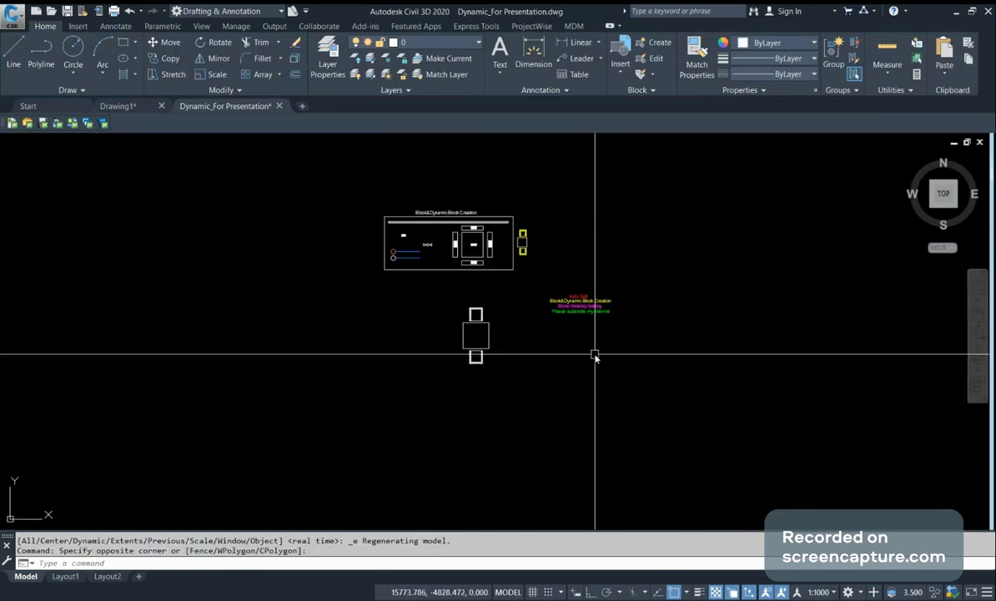
pyautogui.middleClick(301, 332)
pyautogui.middleClick(301, 332)
pyautogui.scroll(8, 196, 348)
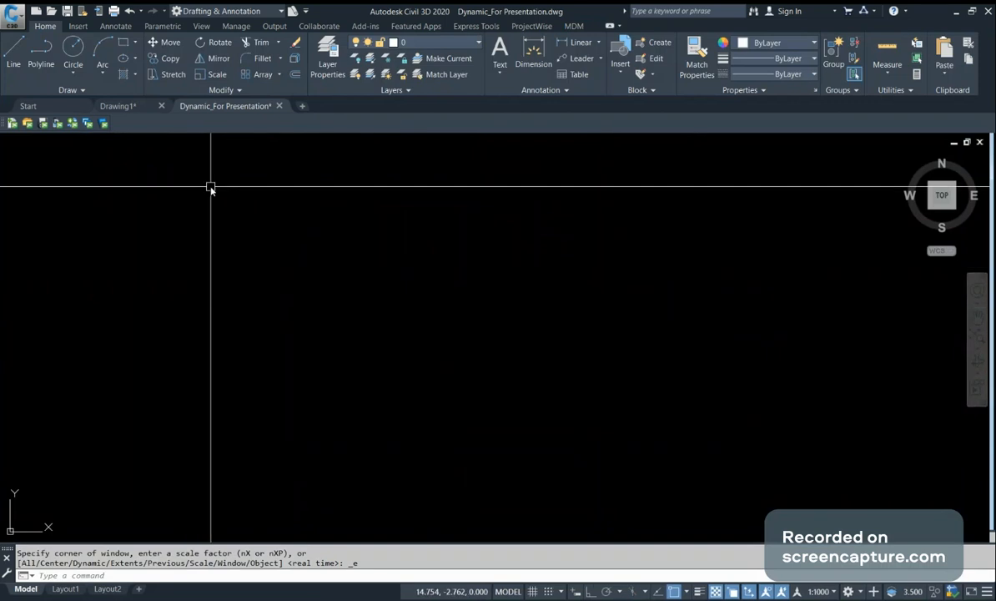
pyautogui.scroll(-5, 219, 204)
pyautogui.scroll(4, 243, 260)
pyautogui.moveTo(276, 313)
pyautogui.mouseDown(button='middle')
pyautogui.moveTo(443, 265)
pyautogui.moveTo(468, 286)
pyautogui.moveTo(512, 291)
pyautogui.moveTo(425, 276)
pyautogui.mouseUp(button='middle')
pyautogui.scroll(4, 443, 266)
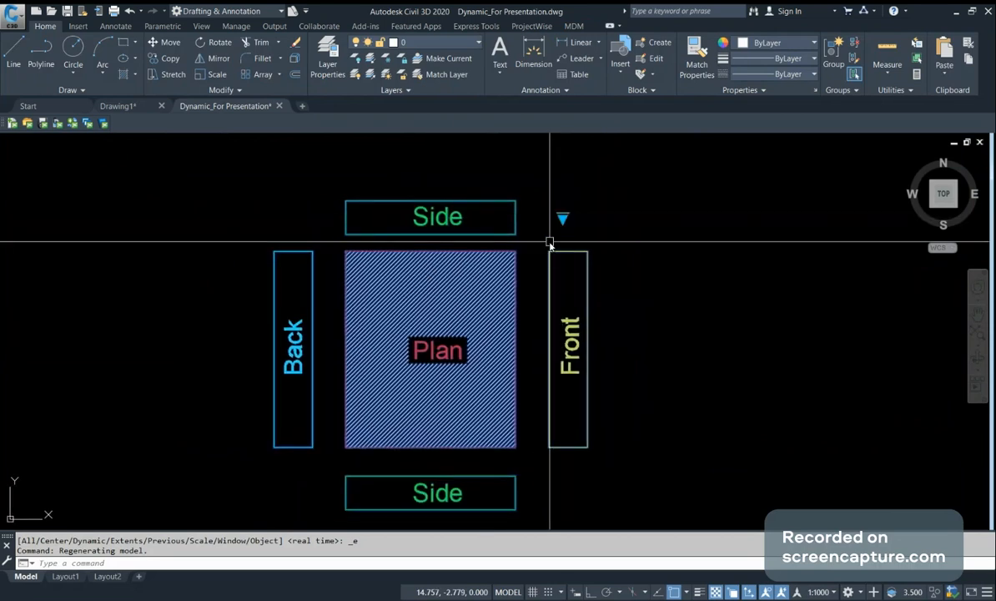
pyautogui.moveTo(472, 273); pyautogui.dragTo(484, 267, button='middle')
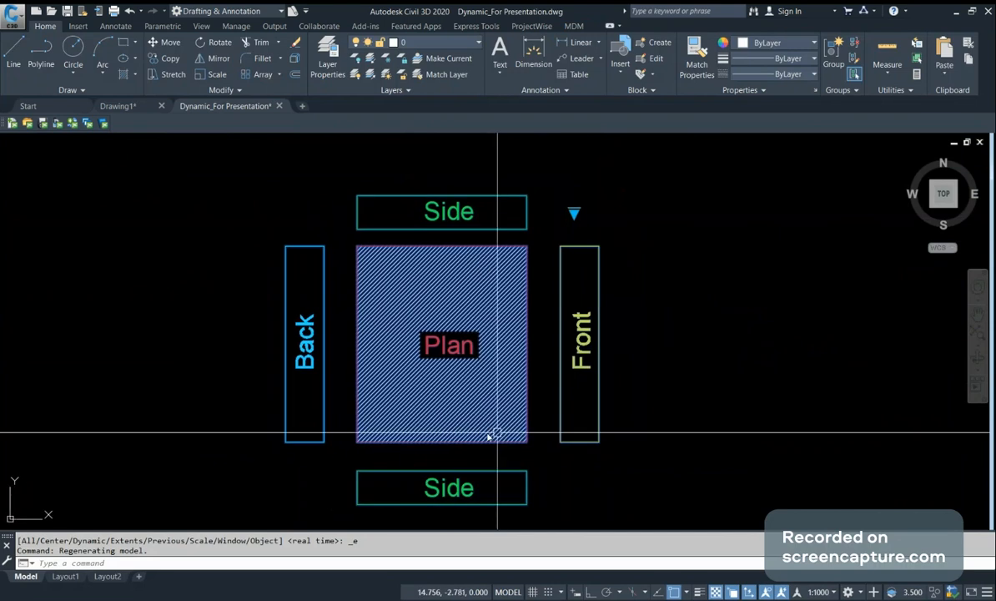
pyautogui.click(574, 216)
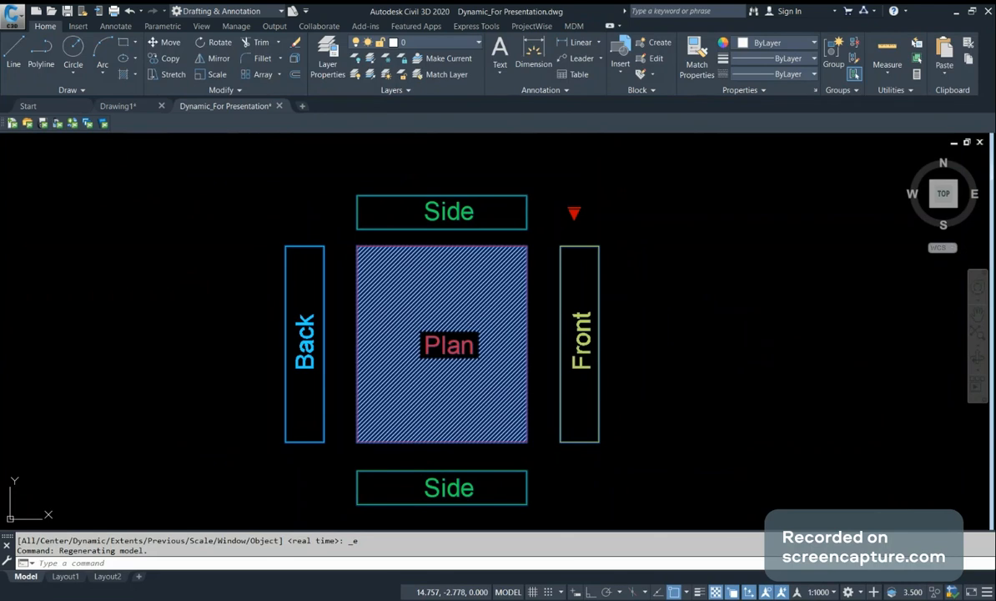
pyautogui.click(607, 236)
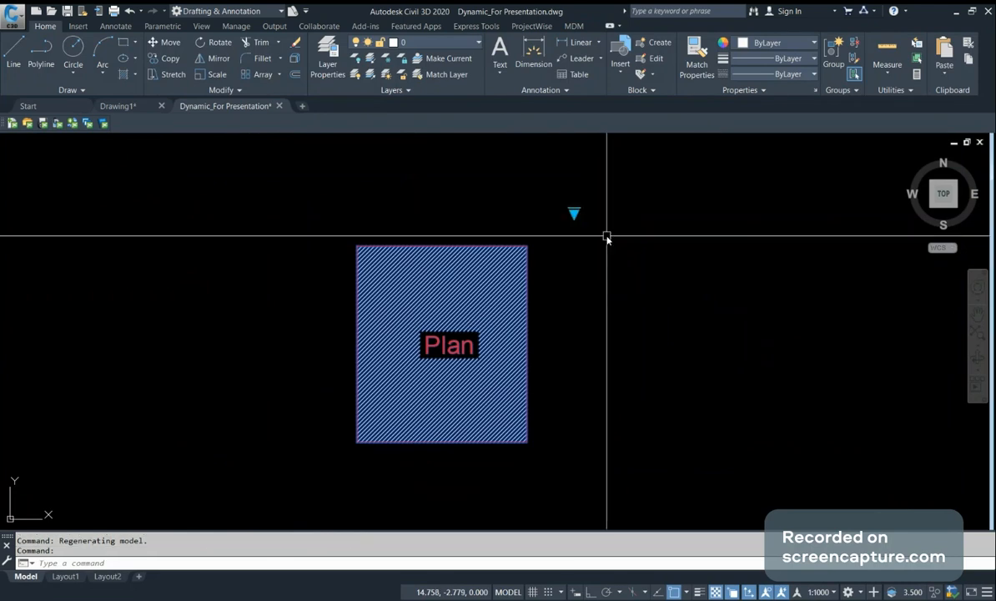
# - Test the block's Front Elevation, Back Elevation and Side Elevation visibility states in turn, then return it to Plan With Elevation
pyautogui.click(574, 212)
pyautogui.click(596, 252)
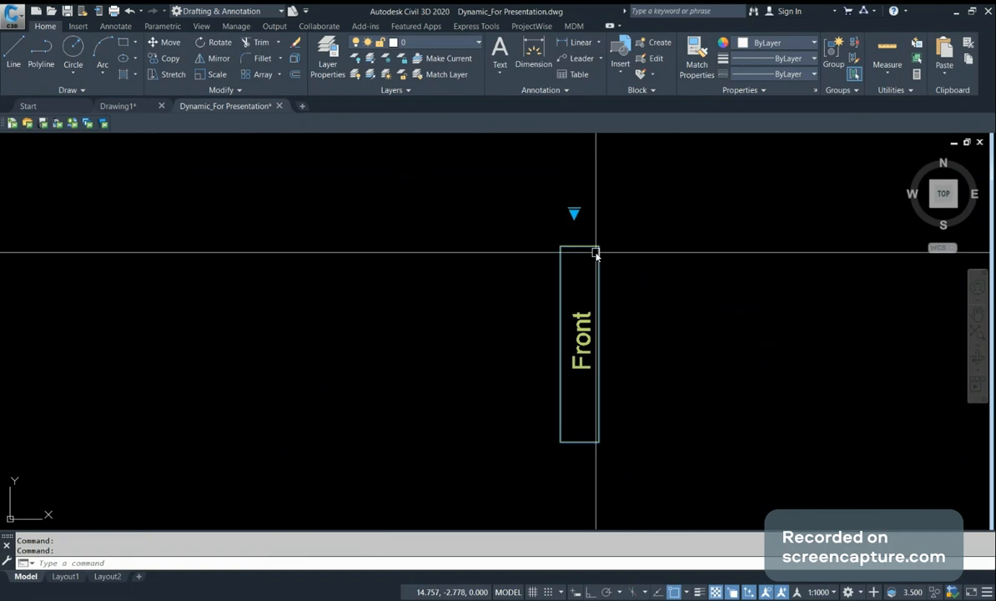
pyautogui.click(574, 214)
pyautogui.click(596, 259)
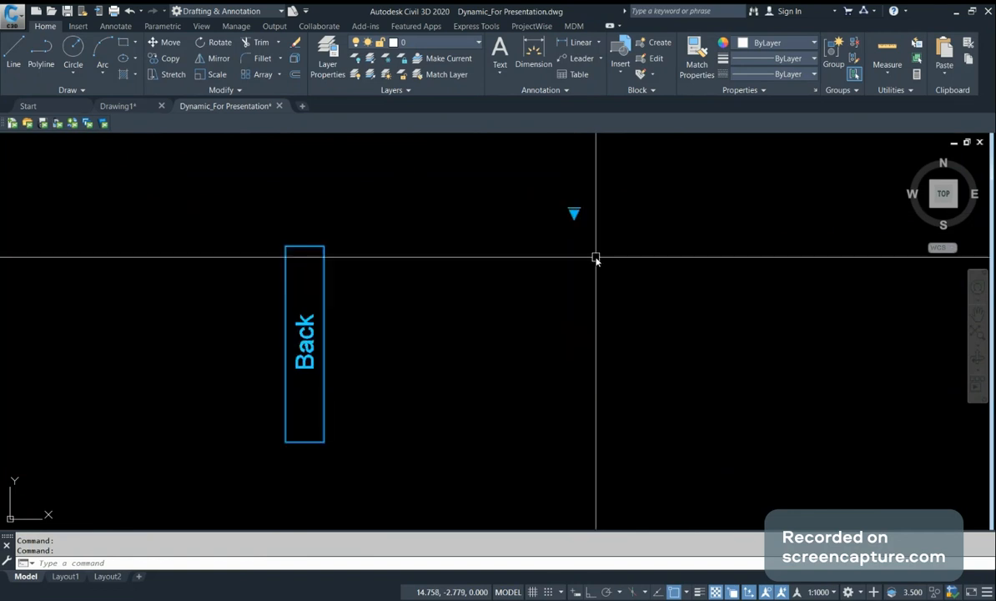
pyautogui.click(574, 214)
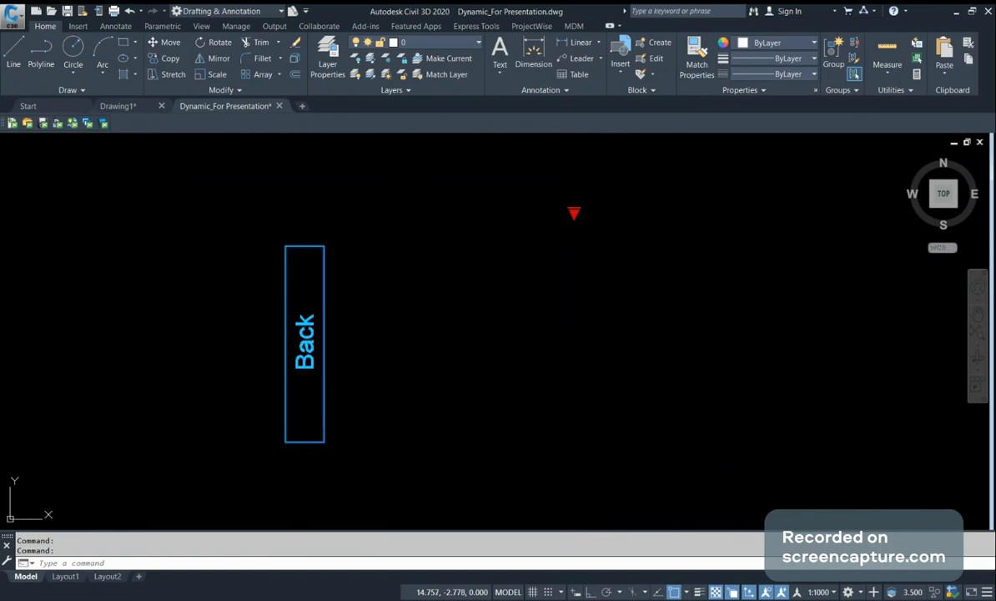
pyautogui.click(572, 282)
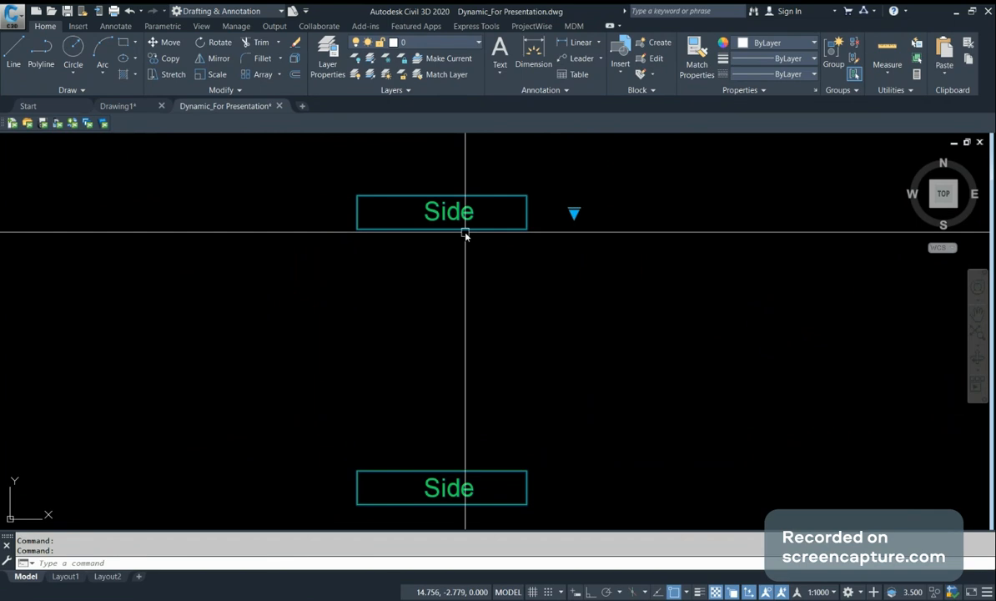
pyautogui.click(574, 213)
# - In the block's definition, move the Plan visibility state above Plan With Elevation and close the Block Editor, saving the changes
pyautogui.click(529, 272)
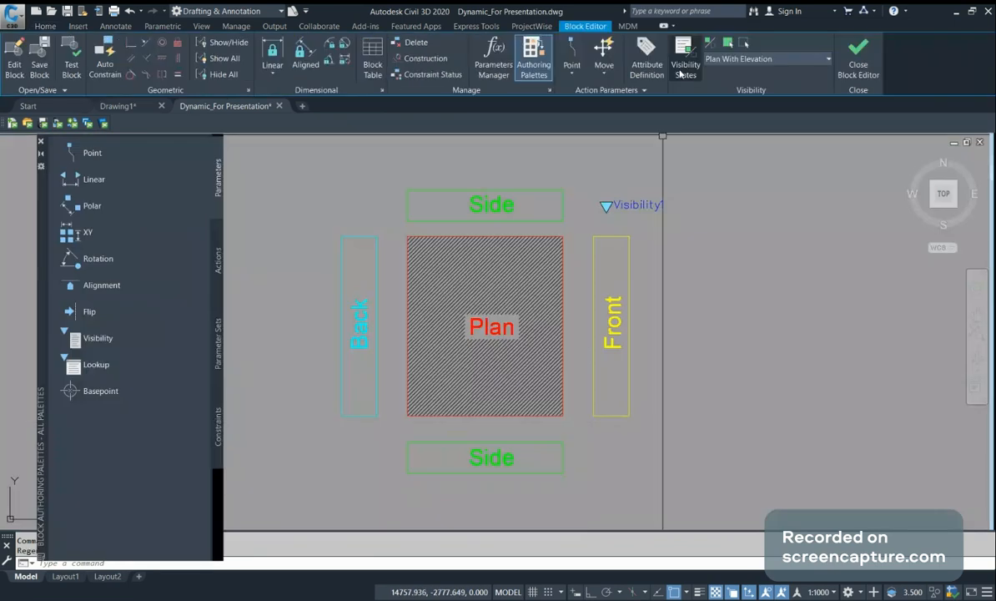
pyautogui.click(684, 67)
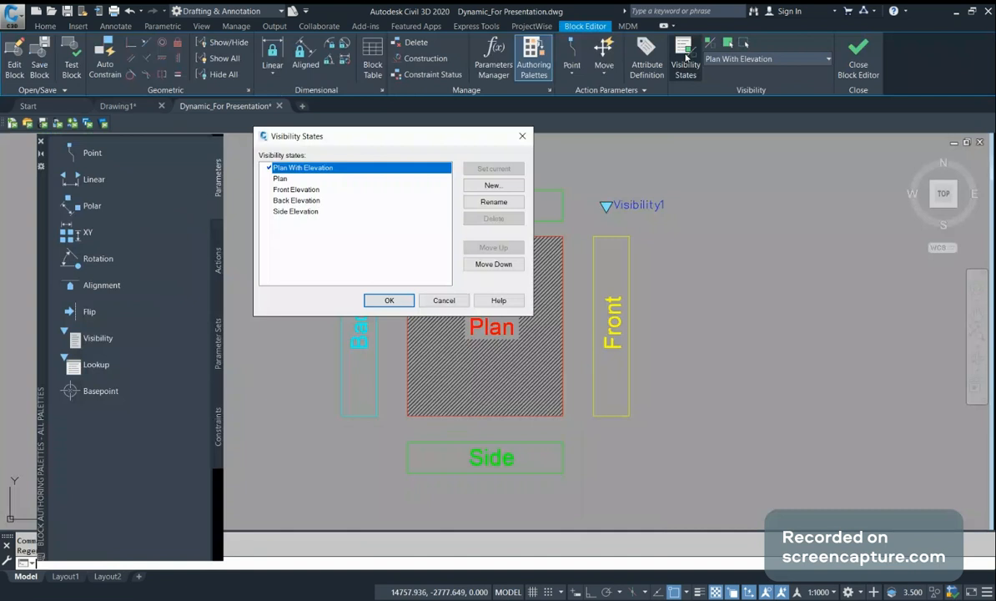
pyautogui.click(309, 212)
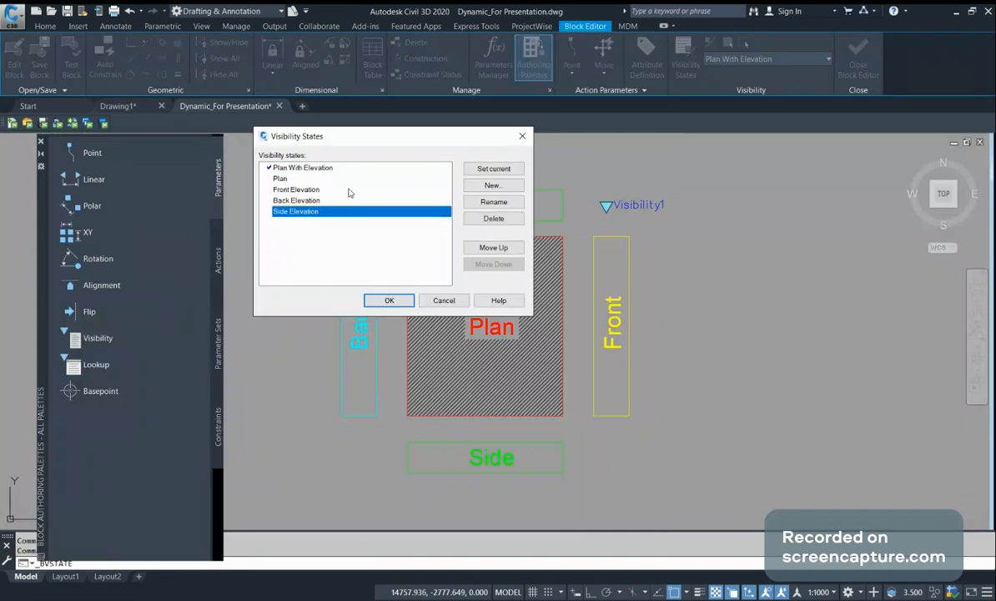
pyautogui.click(284, 179)
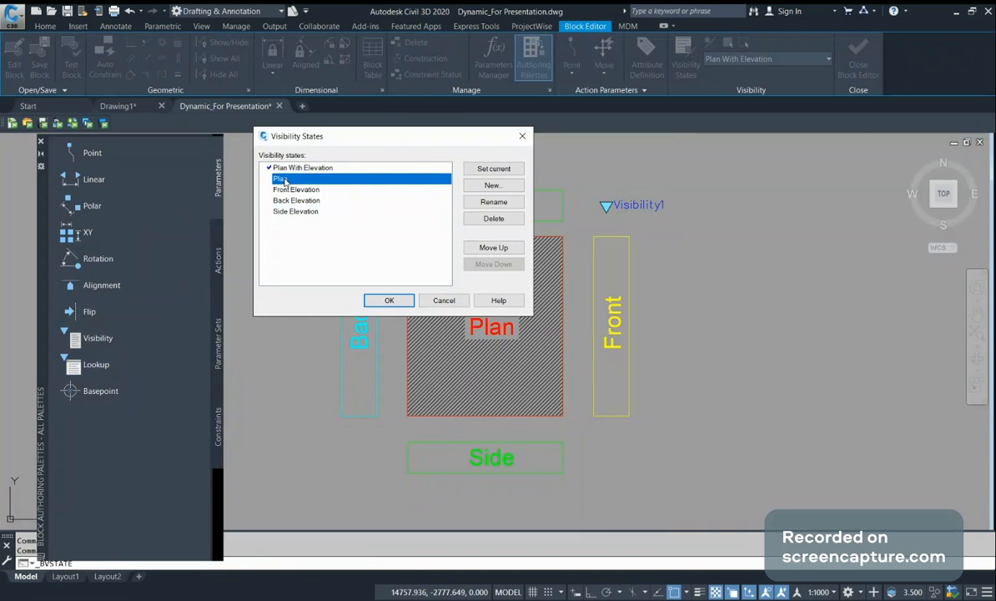
pyautogui.click(492, 249)
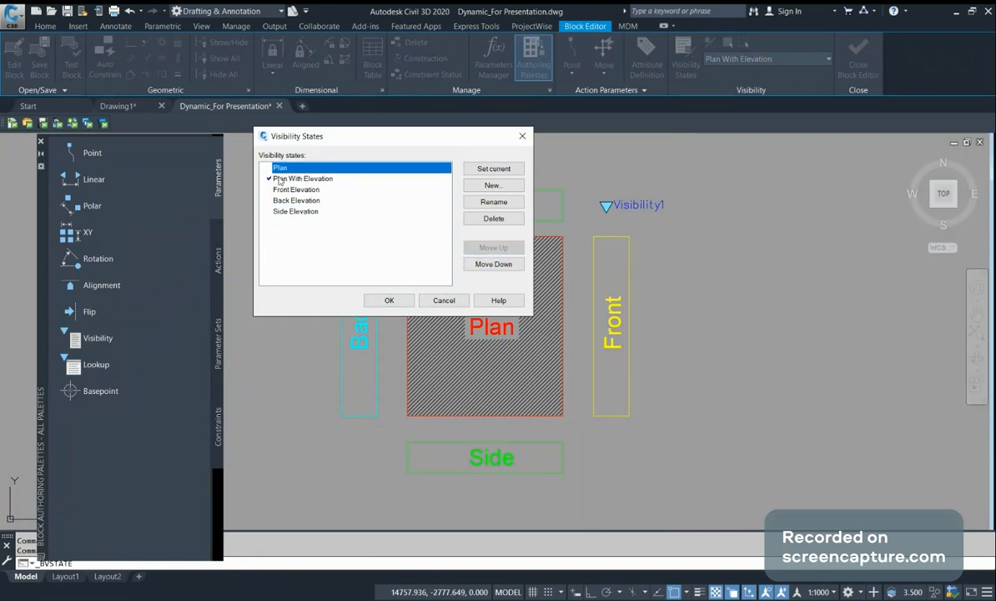
pyautogui.click(389, 301)
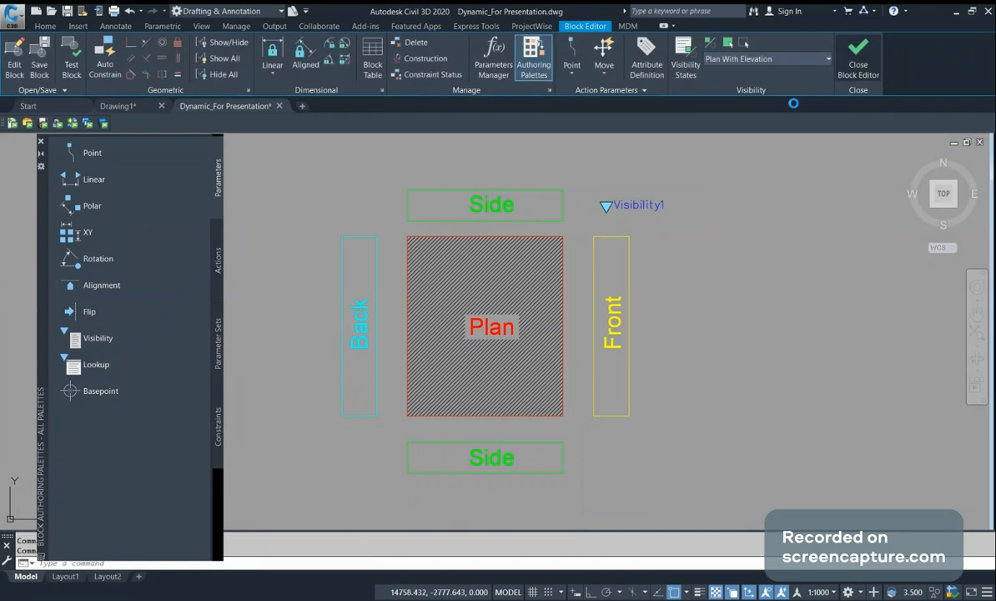
pyautogui.click(427, 293)
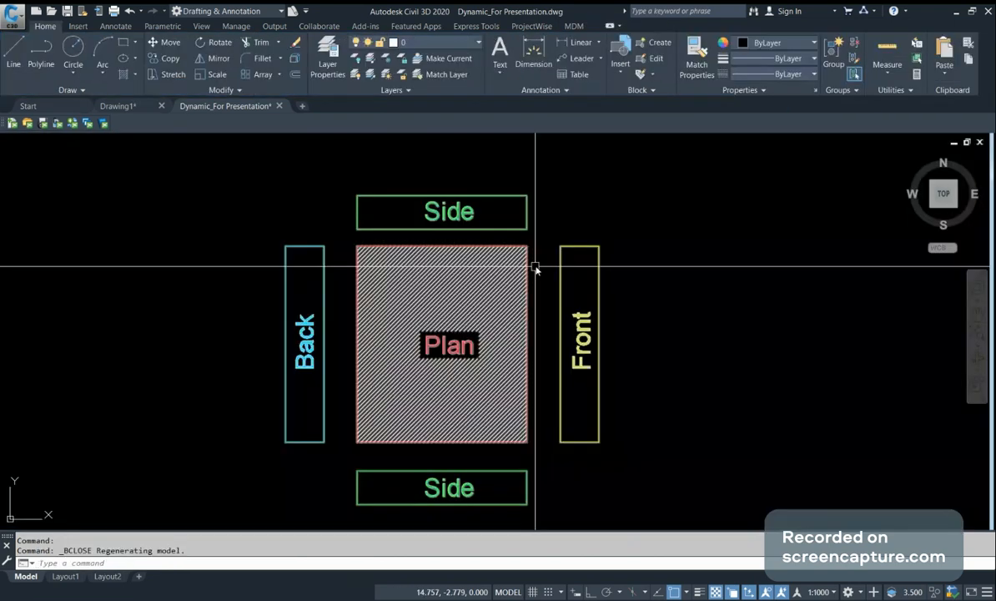
# - Test the reordered visibility list by switching the block to Plan and back to Plan With Elevation
pyautogui.click(526, 279)
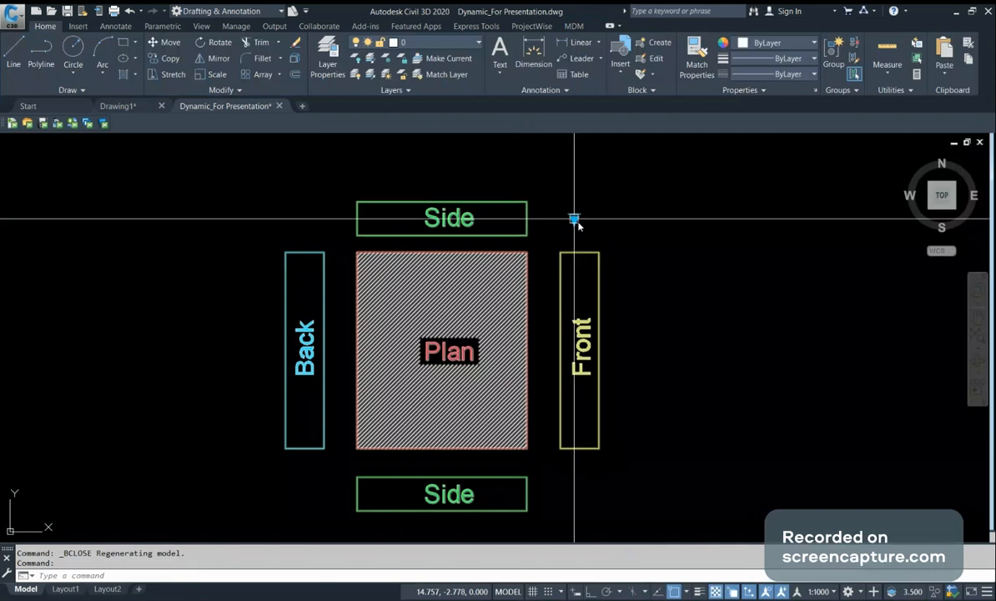
pyautogui.click(574, 219)
pyautogui.click(577, 230)
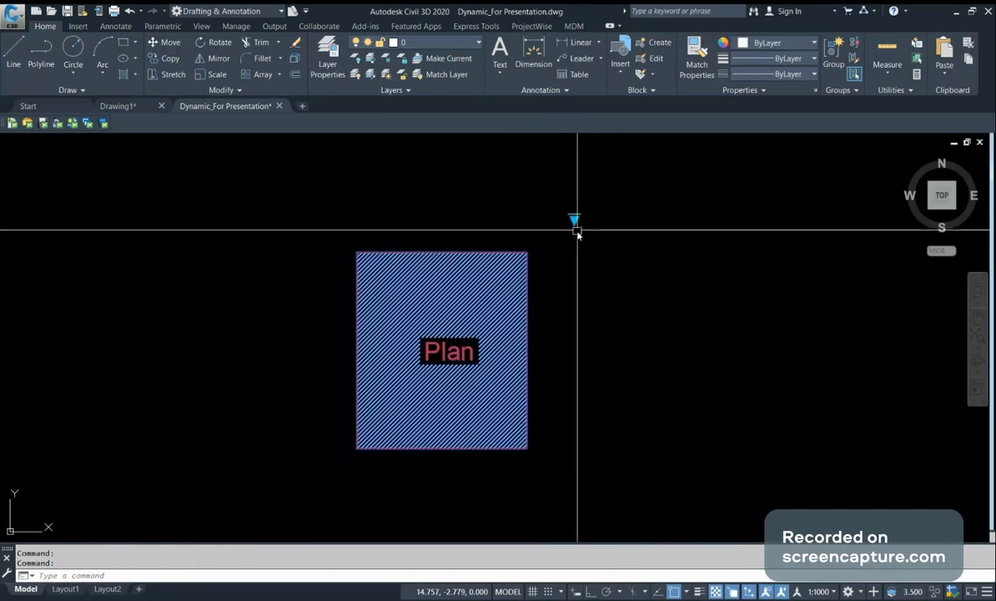
pyautogui.click(574, 220)
pyautogui.click(501, 301)
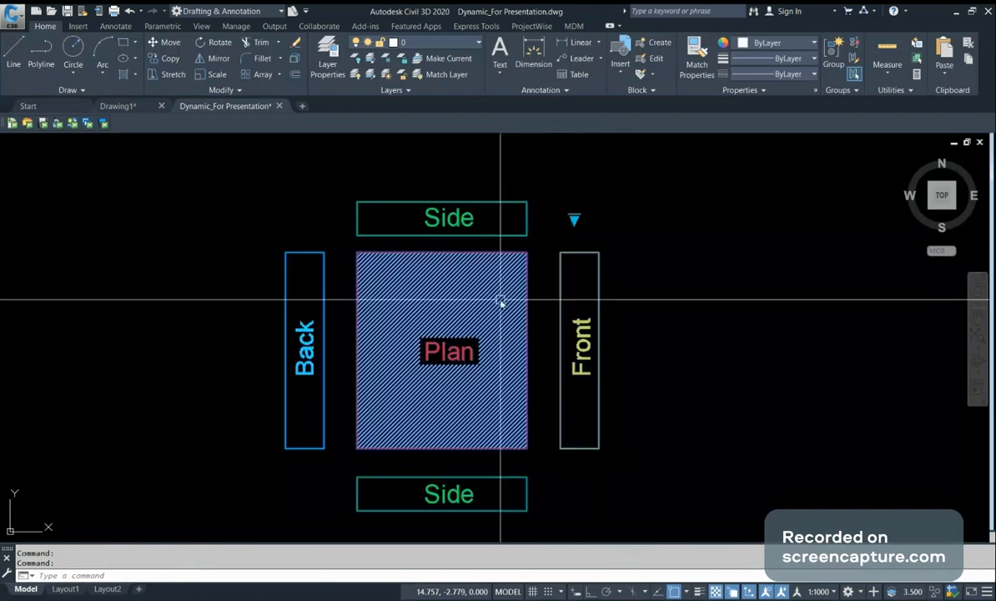
# - Look over the rest of the drawing and examine the coloured title text about block and dynamic block creation
pyautogui.scroll(-4, 457, 331)
pyautogui.scroll(-5, 465, 357)
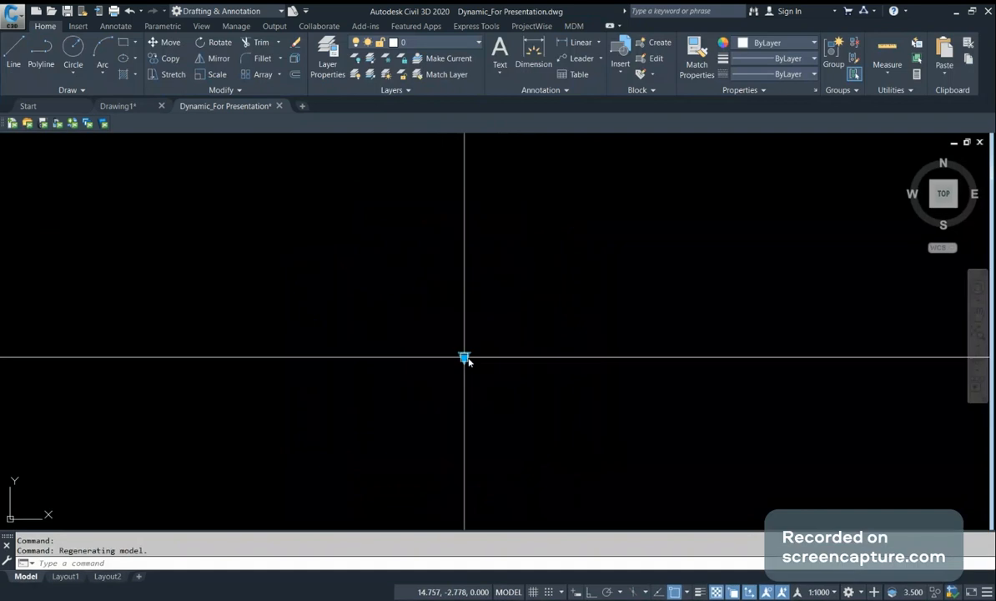
pyautogui.scroll(2, 471, 358)
pyautogui.scroll(5, 475, 358)
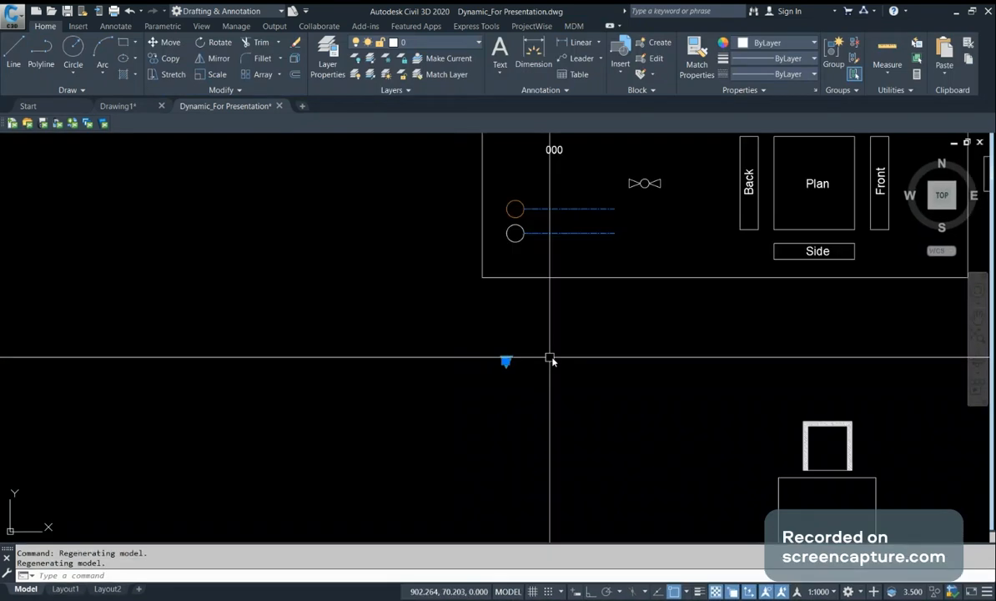
pyautogui.scroll(-3, 538, 356)
pyautogui.scroll(8, 524, 349)
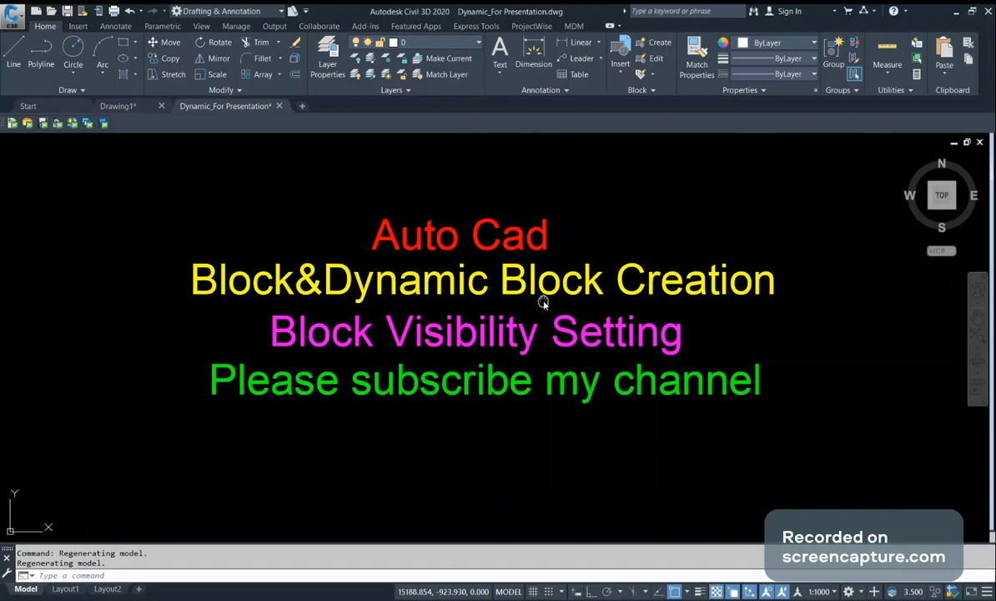
pyautogui.moveTo(394, 353); pyautogui.dragTo(430, 332, button='middle')
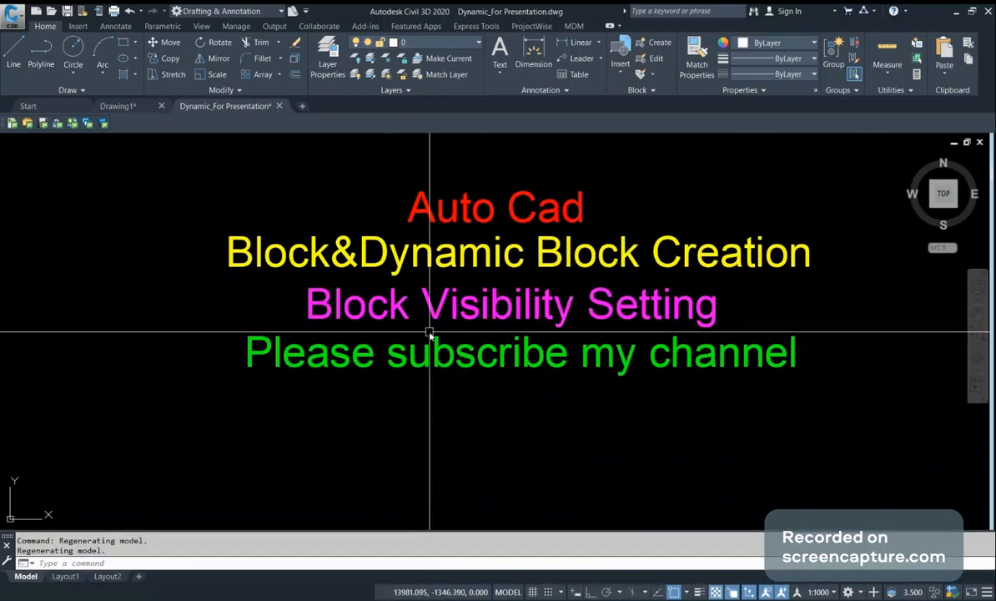
pyautogui.moveTo(513, 340); pyautogui.dragTo(502, 354, button='middle')
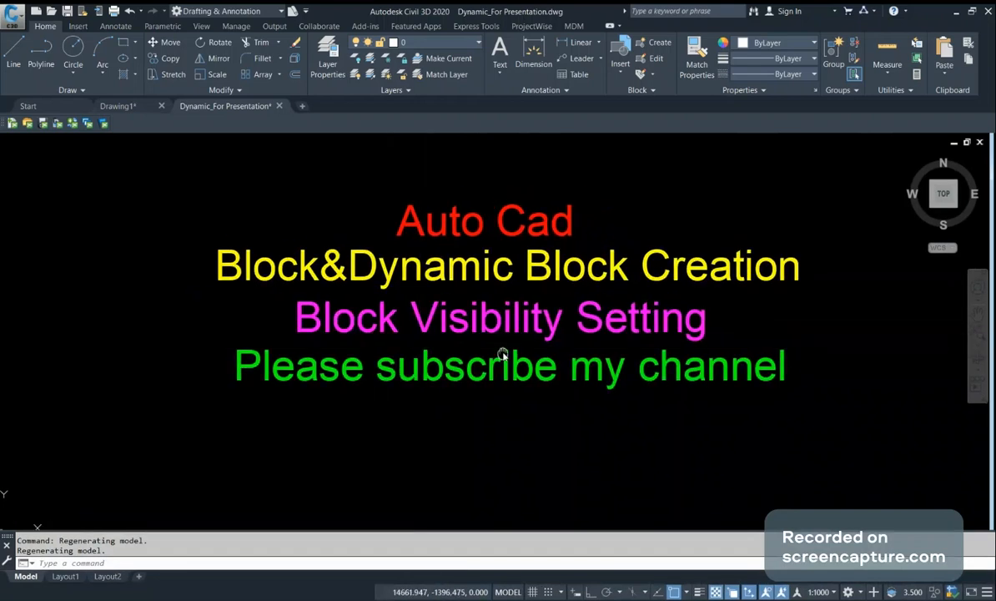